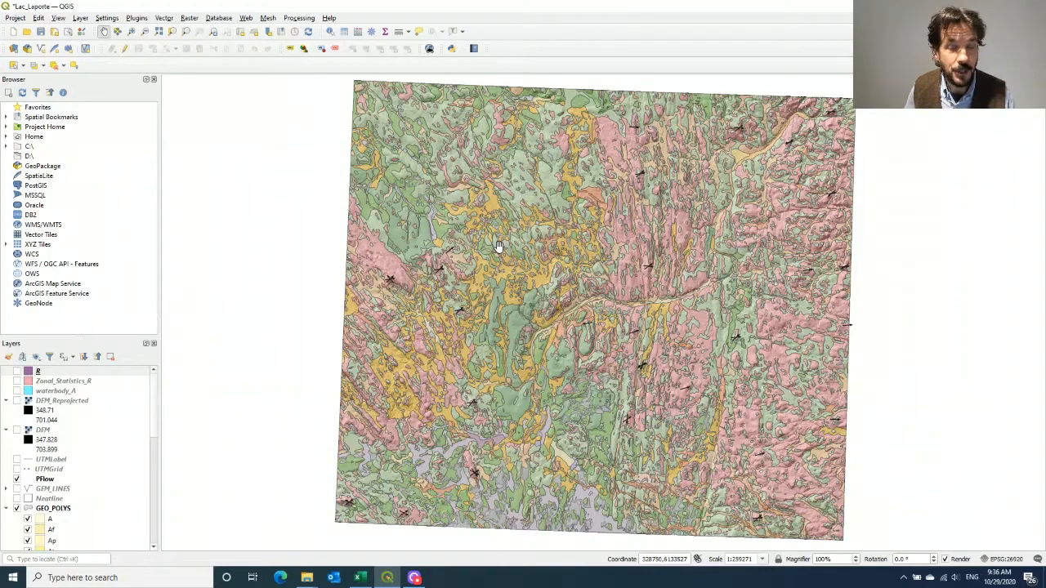
Turn off the PFlow, GEO_POLYS and HILLSHADE layers and turn on DEM, so only the elevation raster is displayed
left_click_drag(684, 235, 664, 237)
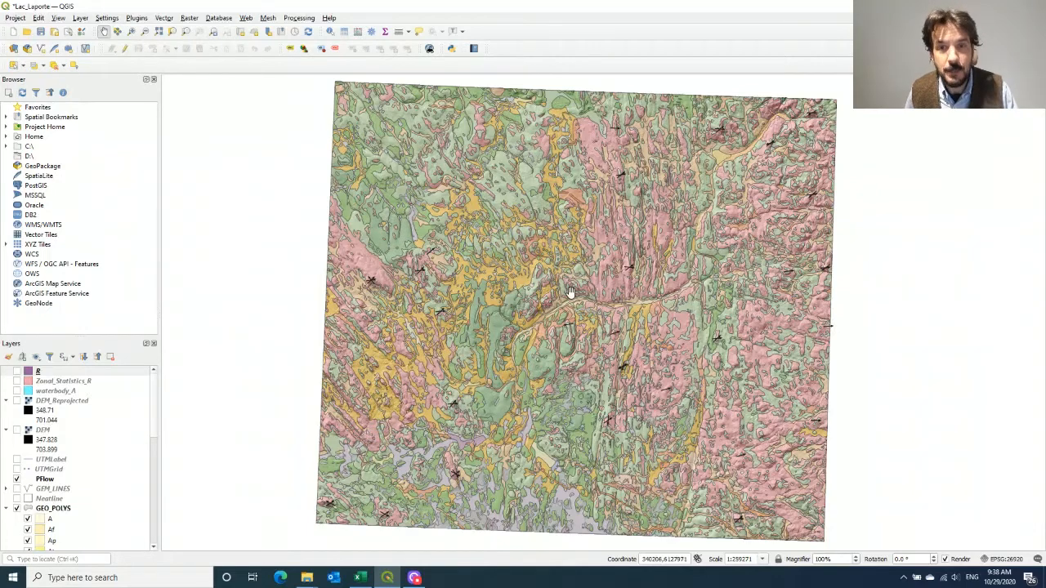
left_click(154, 411)
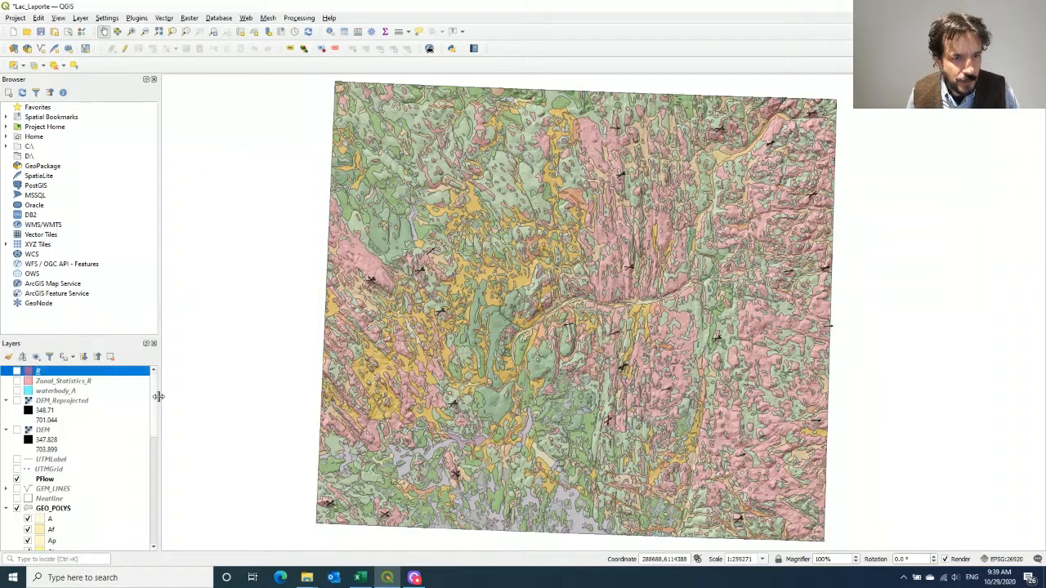
left_click(16, 480)
left_click(17, 509)
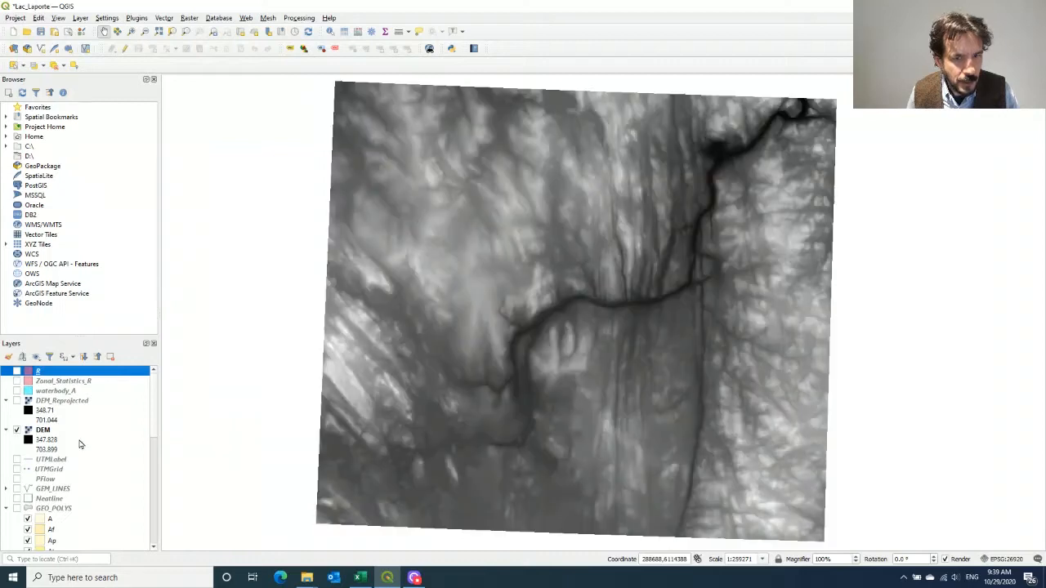
scroll(91, 455, "down", 10)
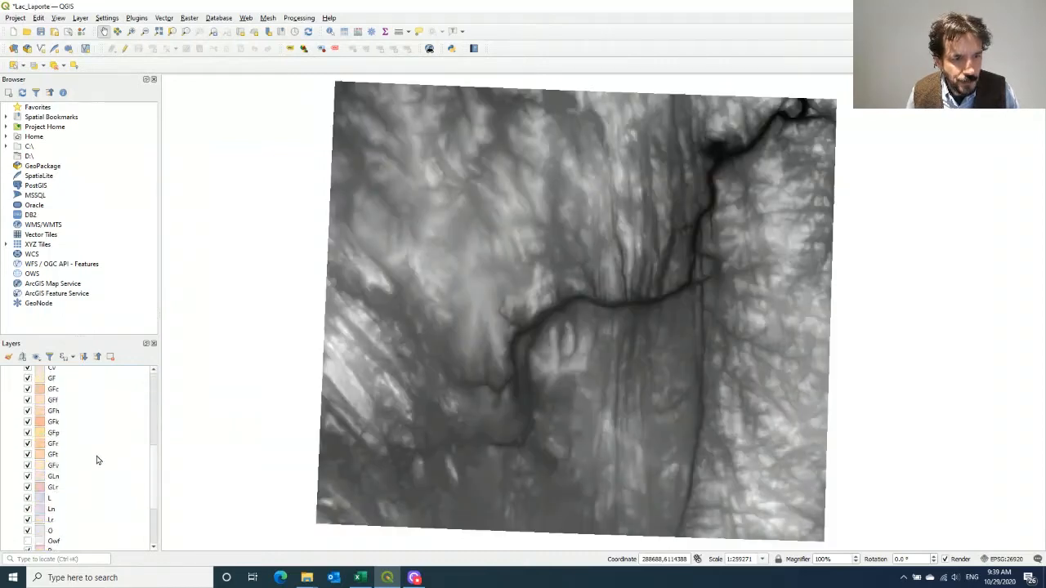
left_click(17, 526)
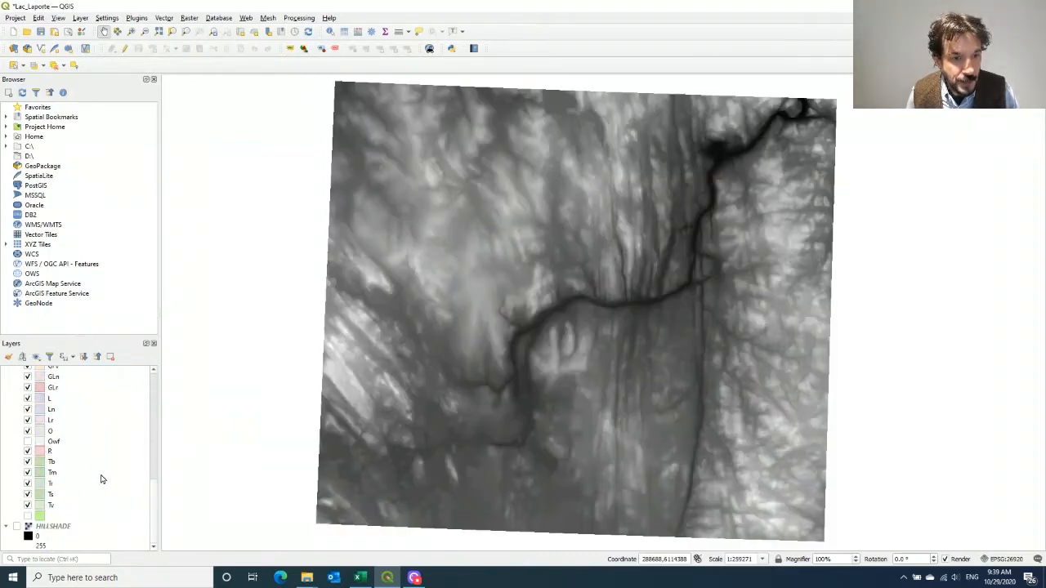
scroll(104, 481, "up", 10)
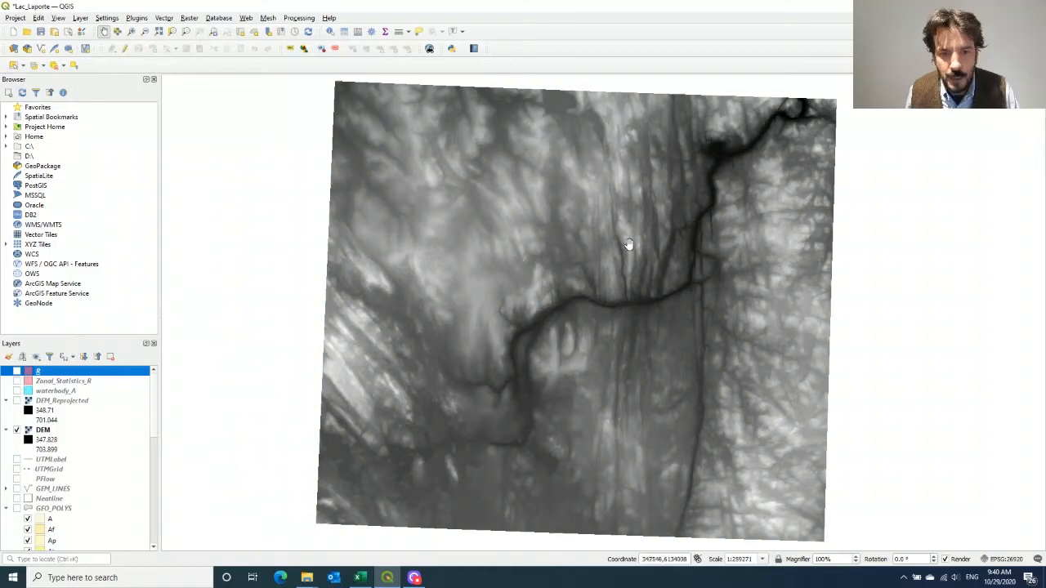
Review the provider information of the DEM layer in its properties, including CRS, extent and pixel size
right_click(40, 435)
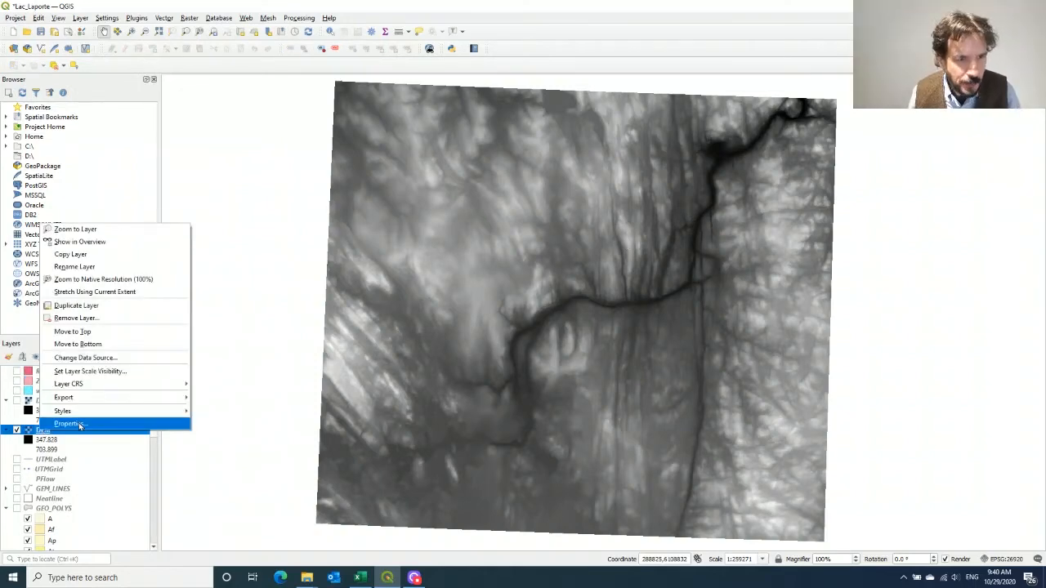
left_click(78, 424)
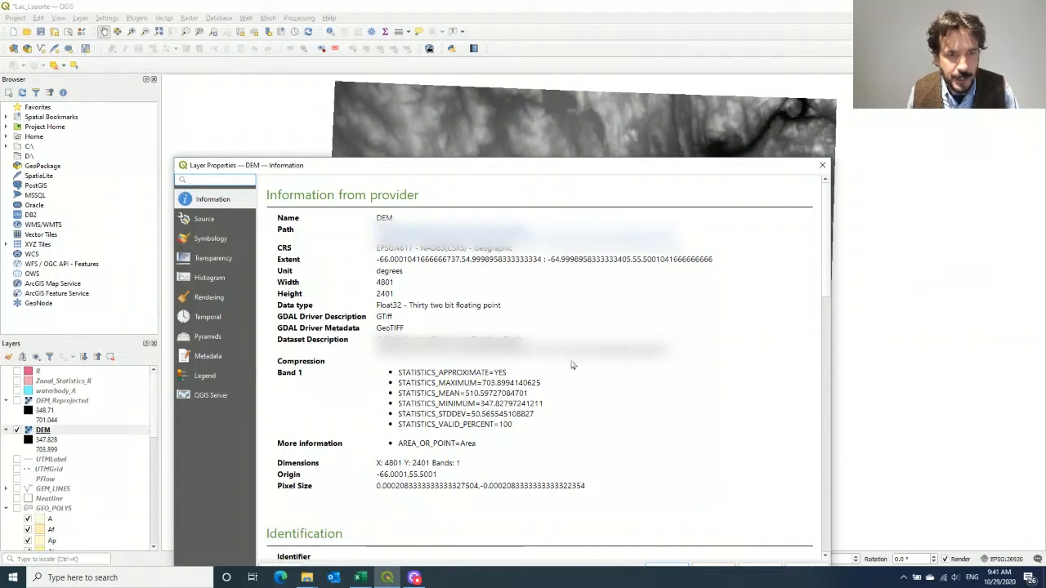
left_click(821, 167)
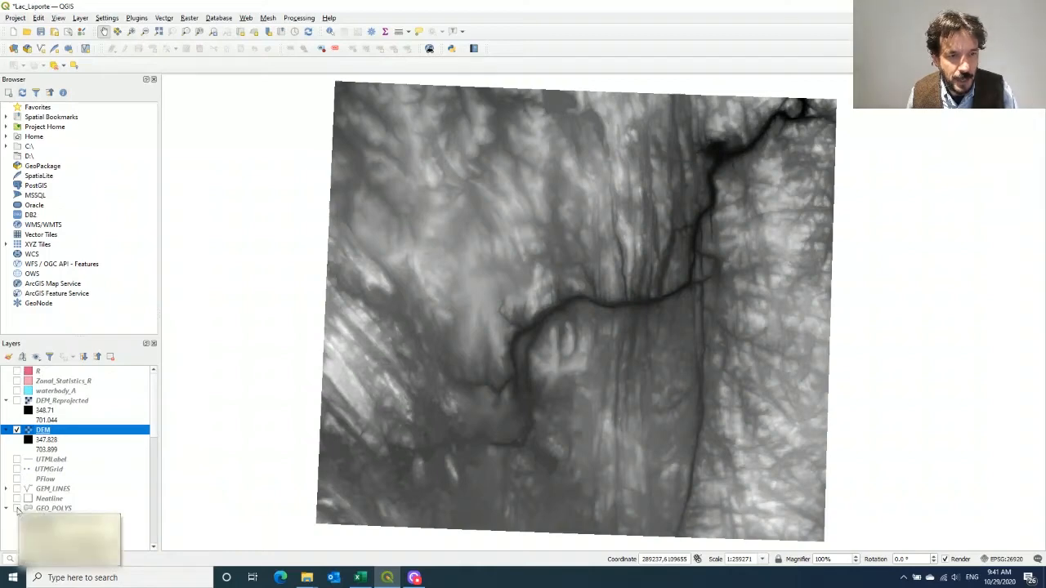
Show the GEO_POLYS layer instead of the DEM and look through its surficial geology legend classes
left_click(18, 508)
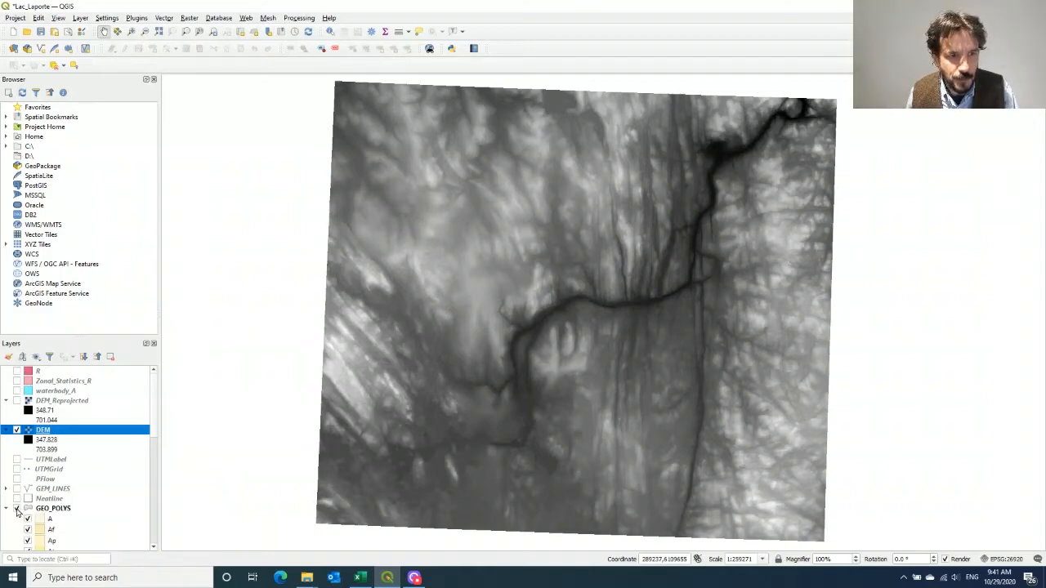
left_click(17, 430)
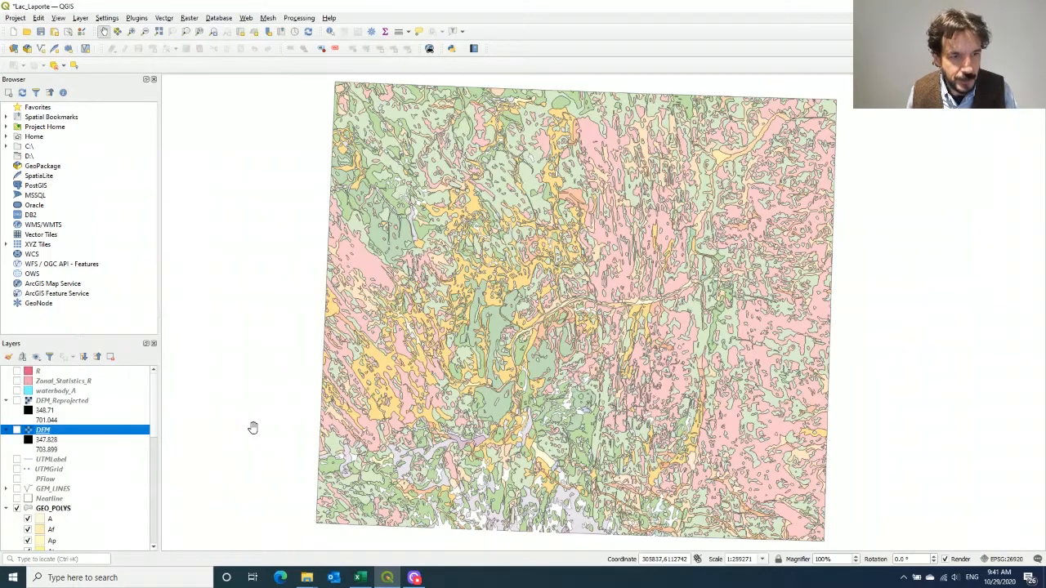
scroll(153, 425, "down", 3)
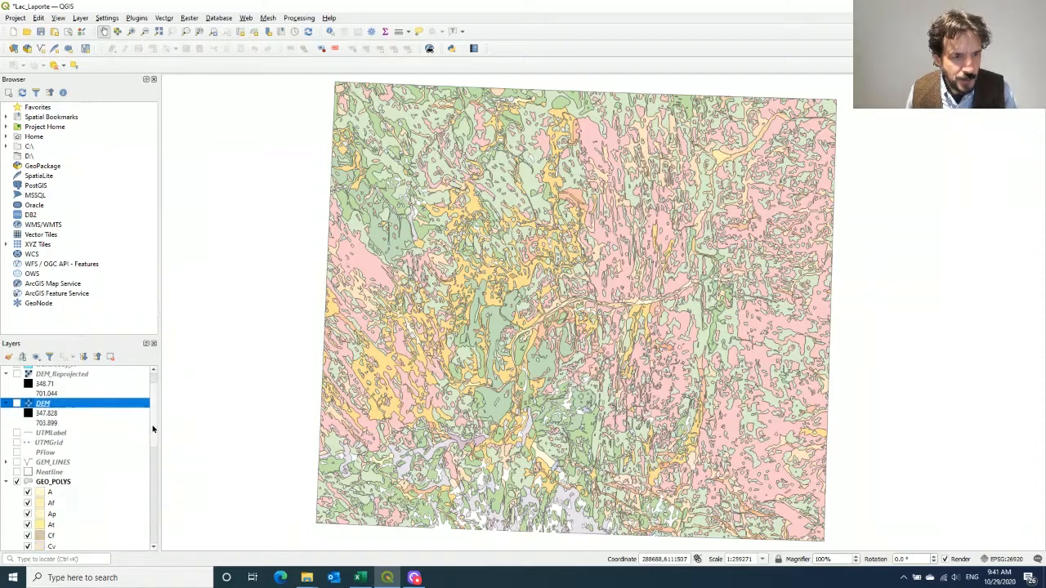
left_click_drag(153, 429, 156, 520)
scroll(49, 484, "down", 1)
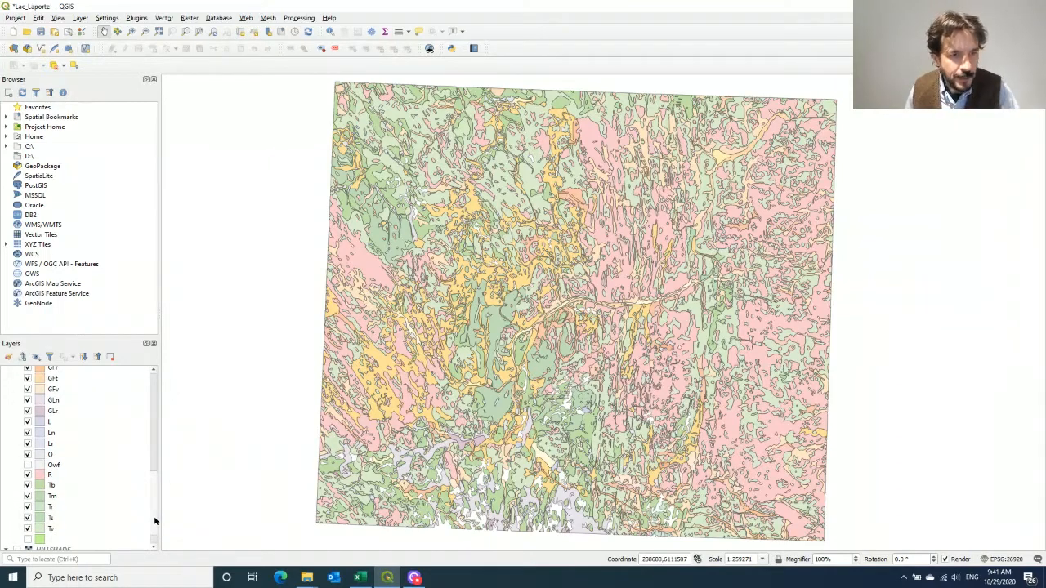
left_click_drag(155, 520, 155, 516)
scroll(154, 486, "up", 2)
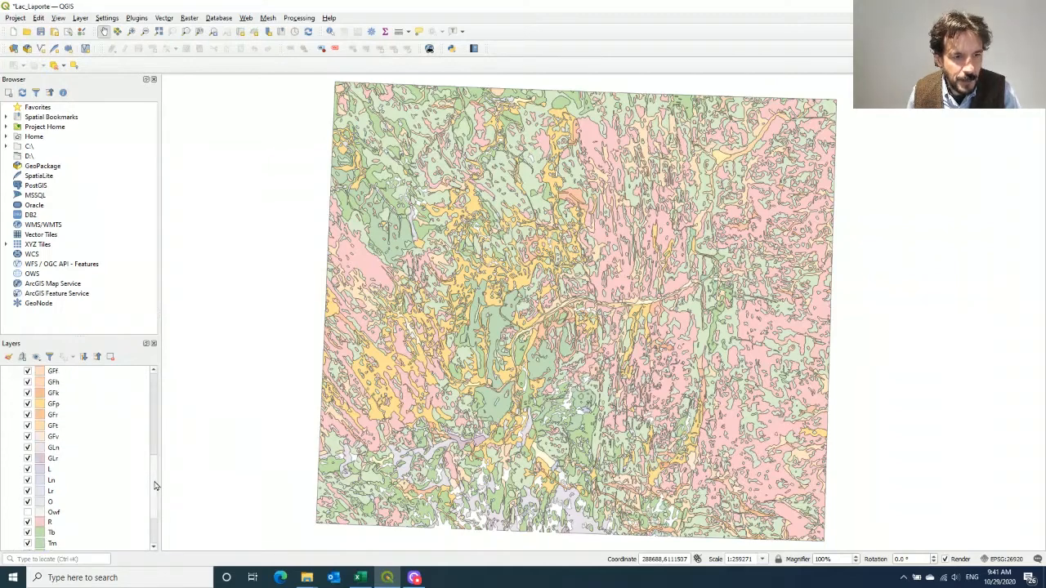
scroll(153, 466, "up", 4)
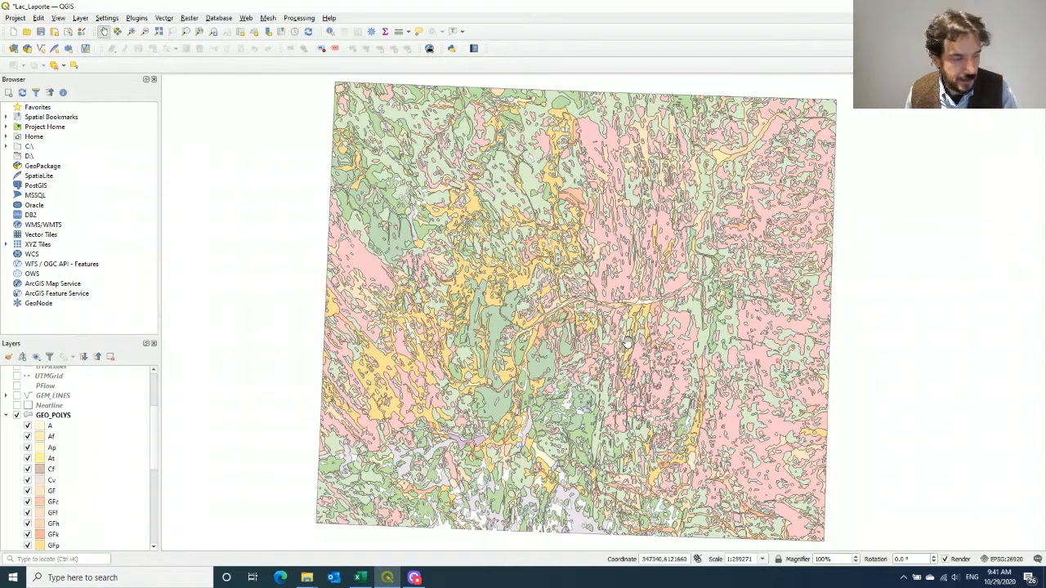
left_click_drag(626, 343, 630, 345)
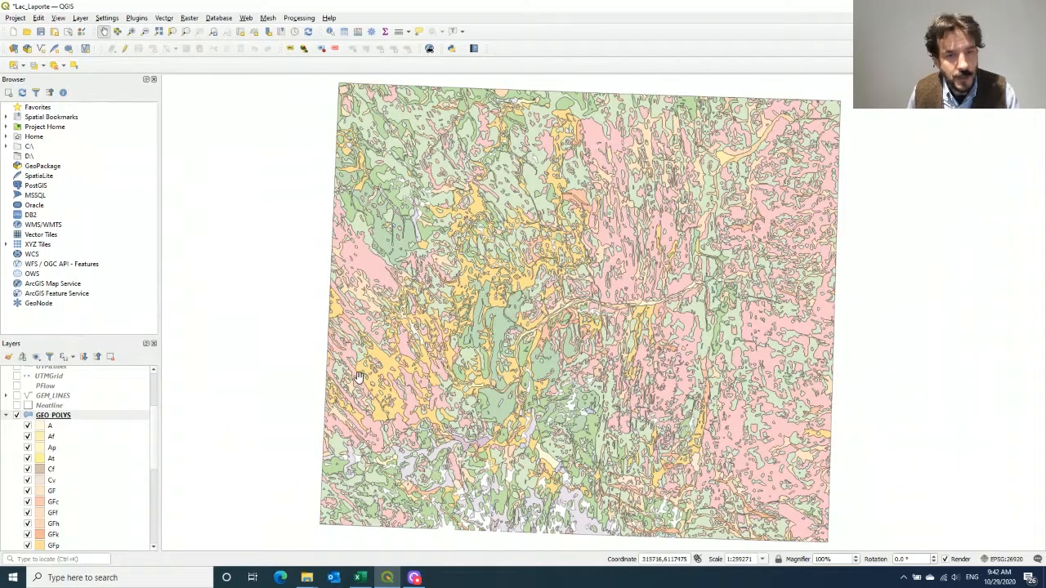
Open the GEO_POLYS attribute table and examine the ULABEL1 and UTYPE1 values across its records
right_click(54, 418)
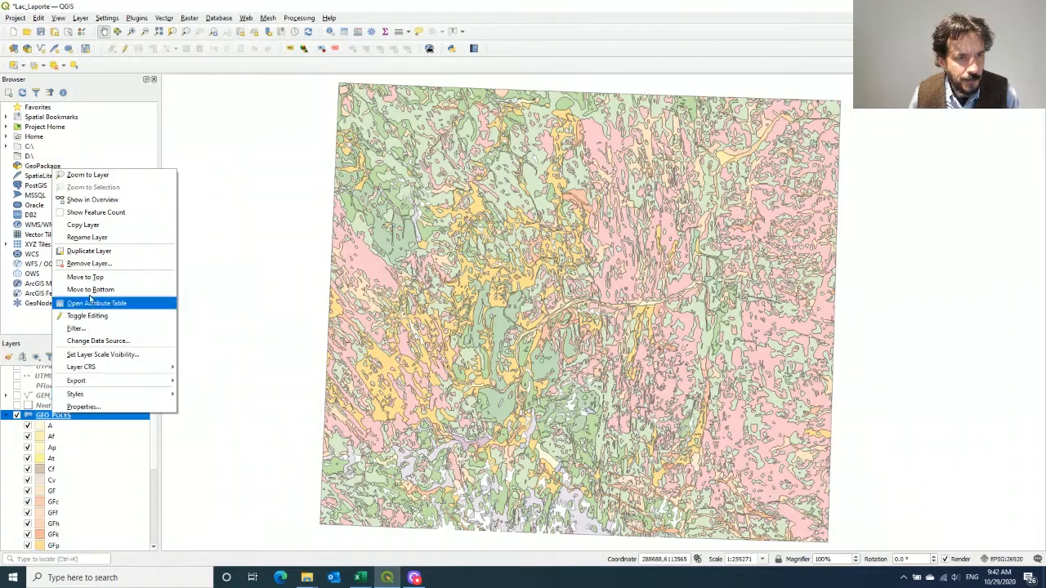
left_click(107, 304)
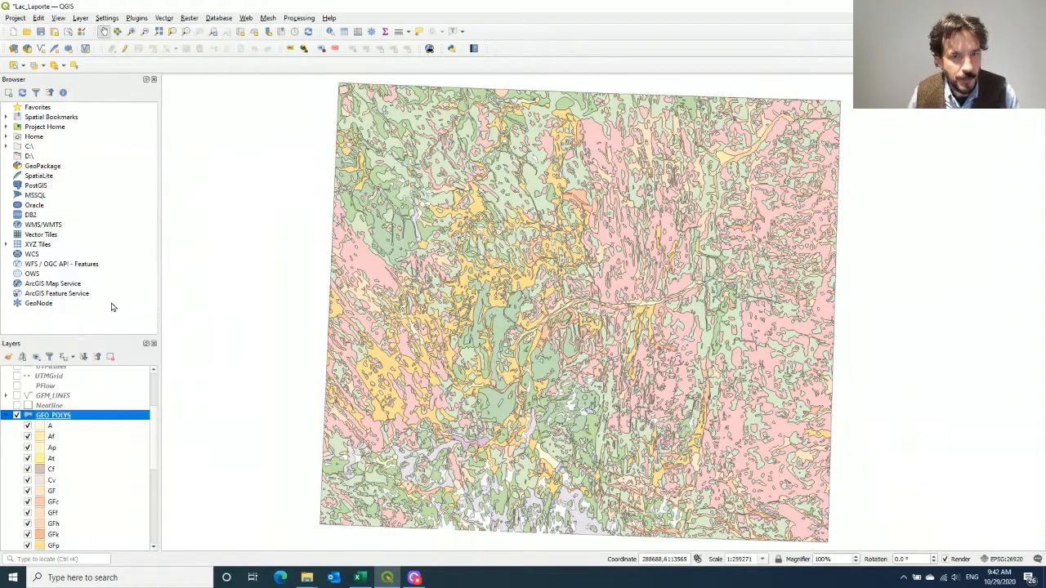
left_click_drag(338, 167, 454, 121)
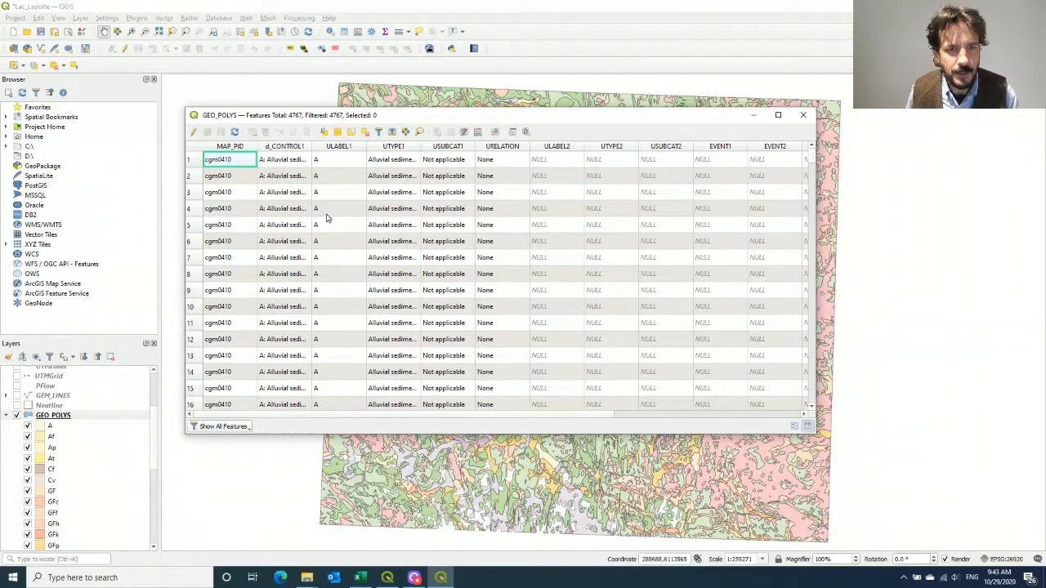
scroll(342, 310, "down", 17)
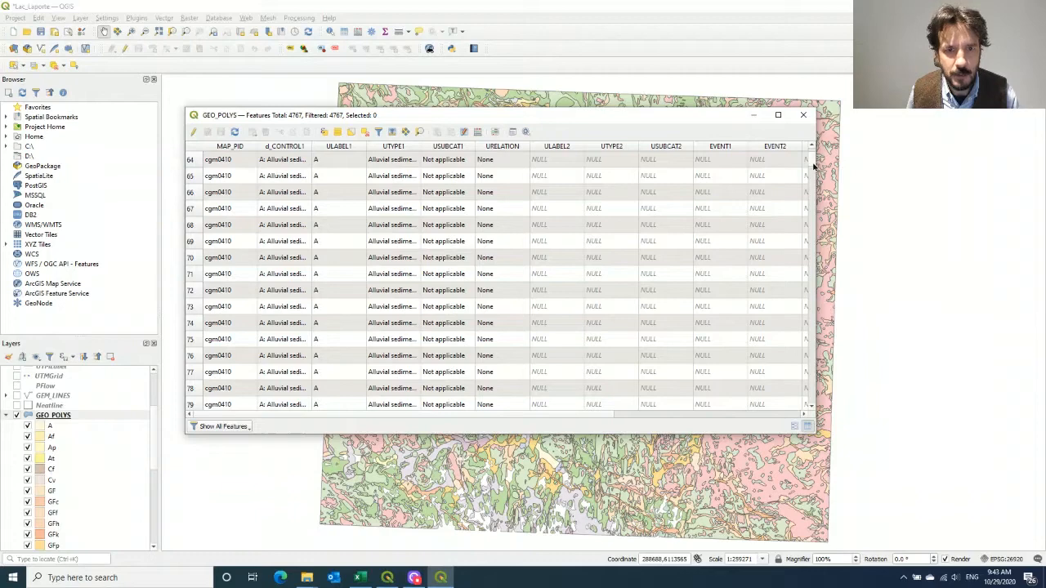
left_click_drag(813, 164, 811, 324)
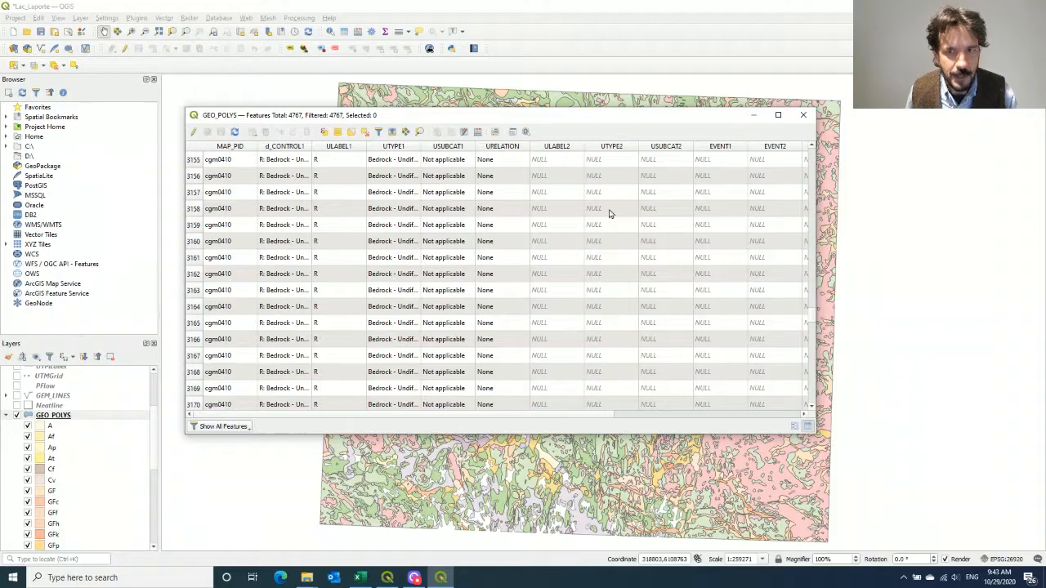
left_click_drag(814, 326, 797, 157)
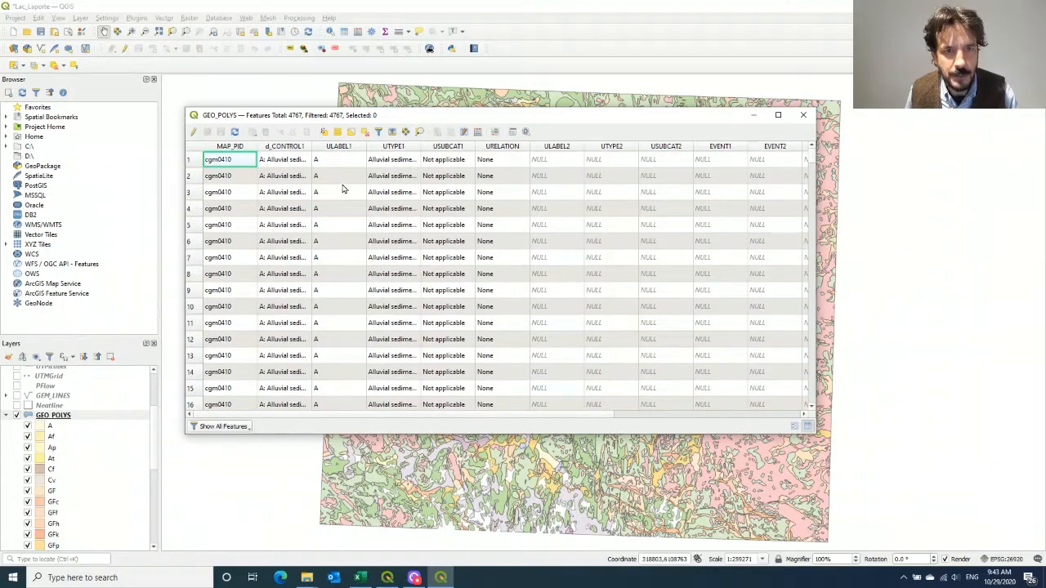
Select the GEO_POLYS features whose ULABEL1 contains R, using a case-sensitive form filter
left_click(379, 132)
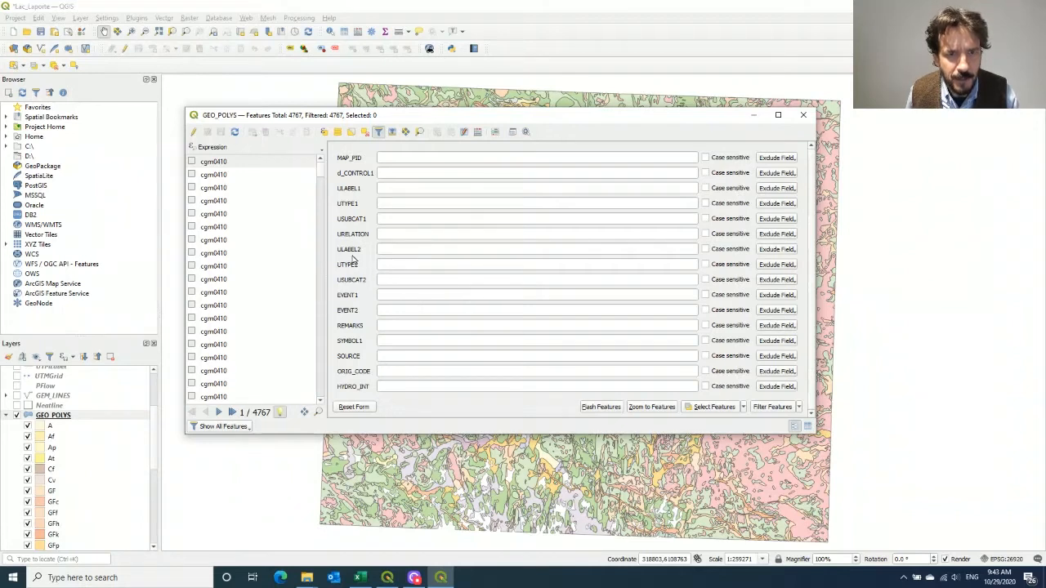
left_click(541, 188)
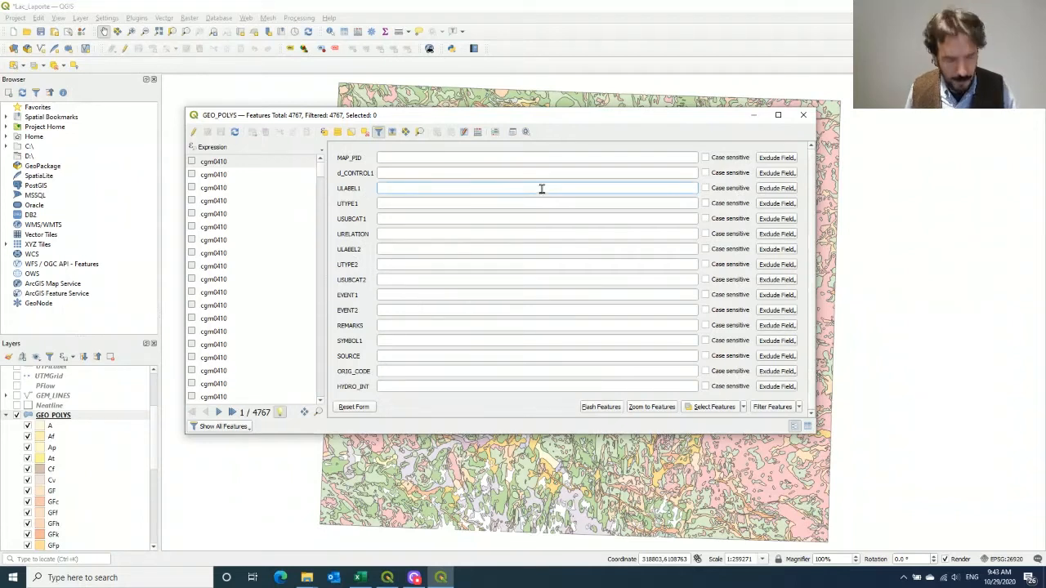
type("R")
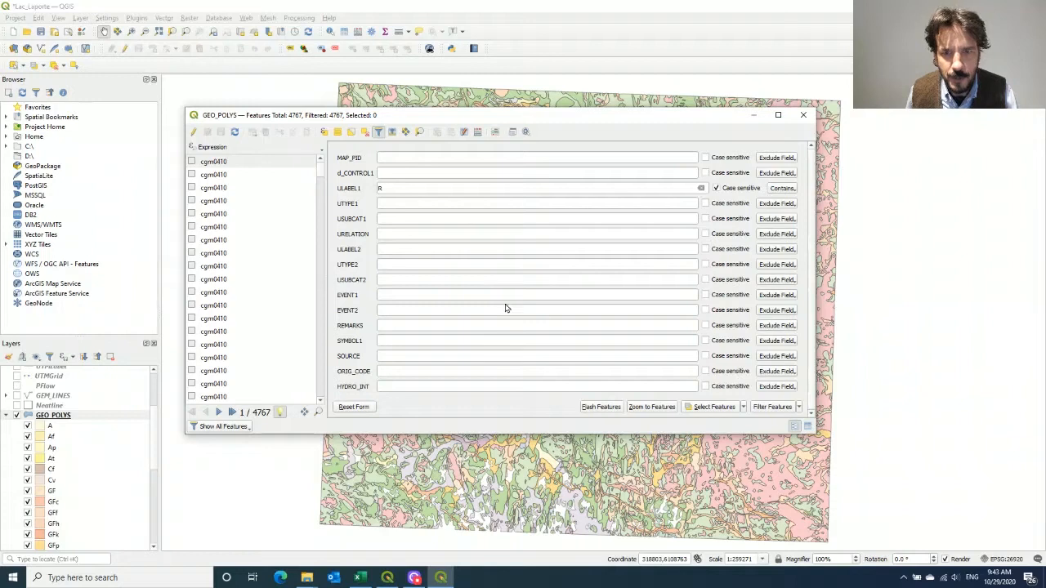
left_click(707, 407)
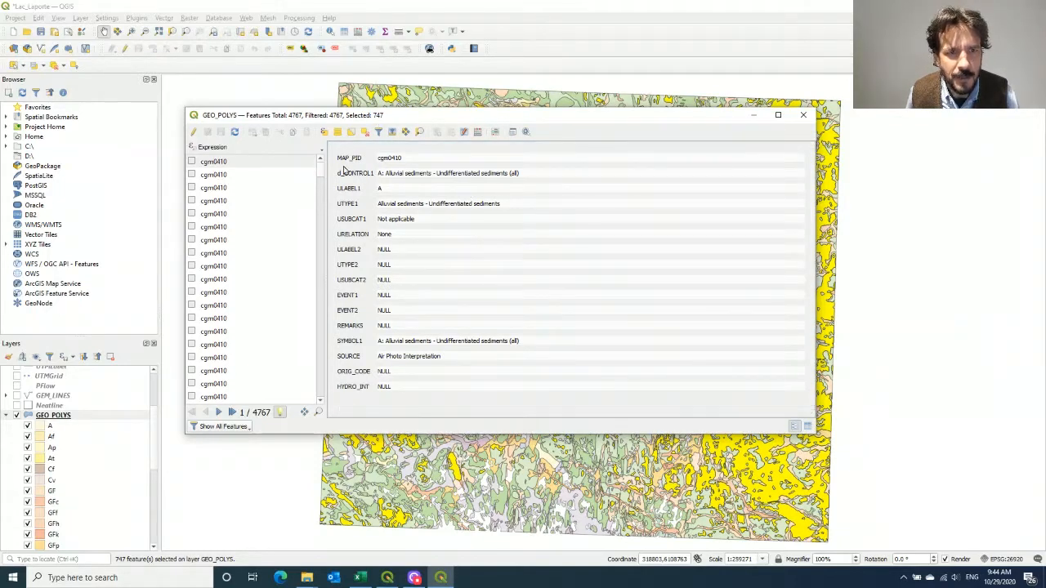
Check the selected bedrock records in the table view of the GEO_POLYS attributes, and close the attribute table
left_click(807, 426)
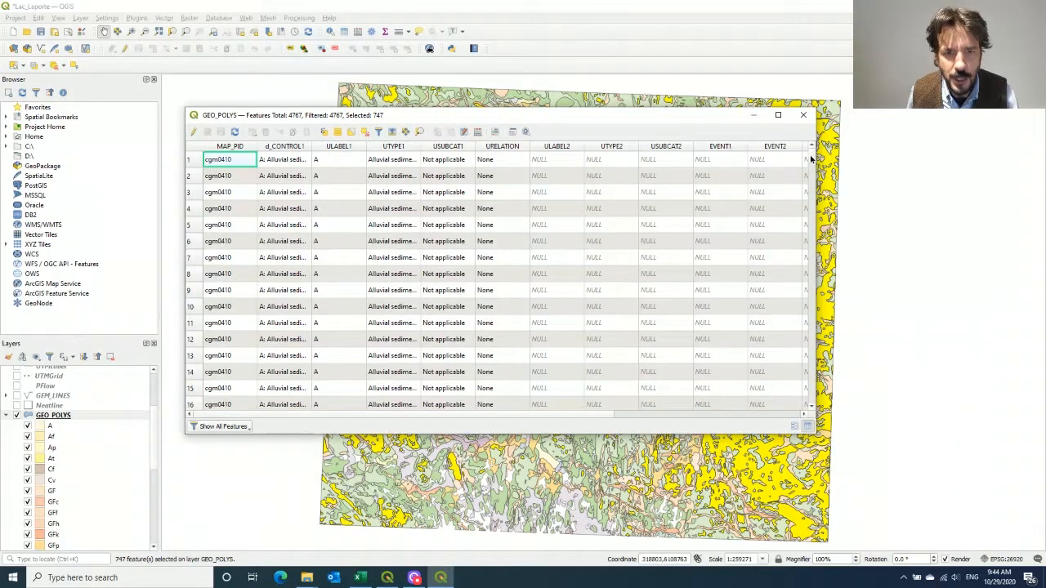
left_click_drag(811, 161, 805, 309)
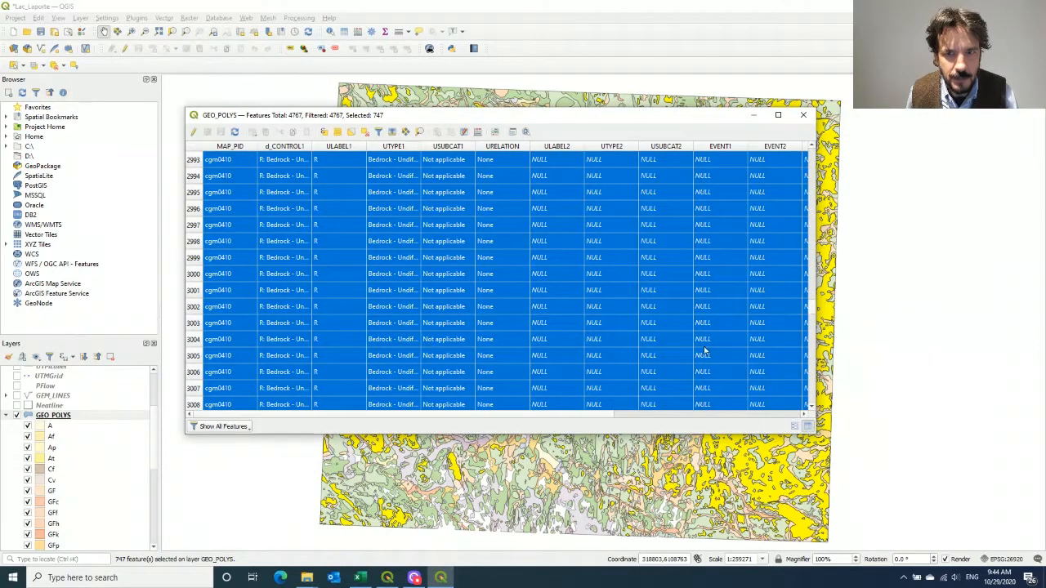
scroll(501, 301, "down", 20)
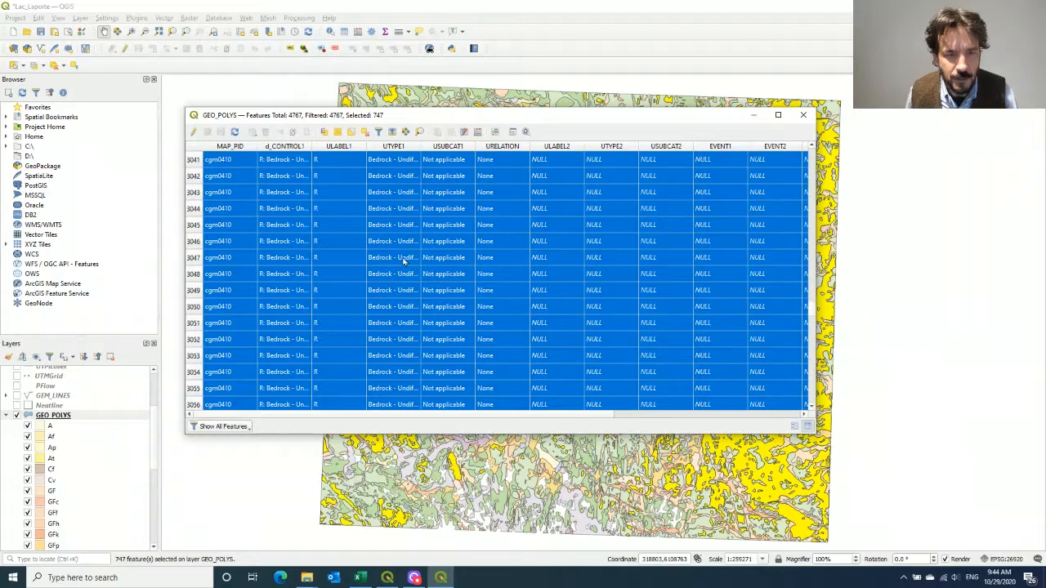
scroll(397, 288, "down", 20)
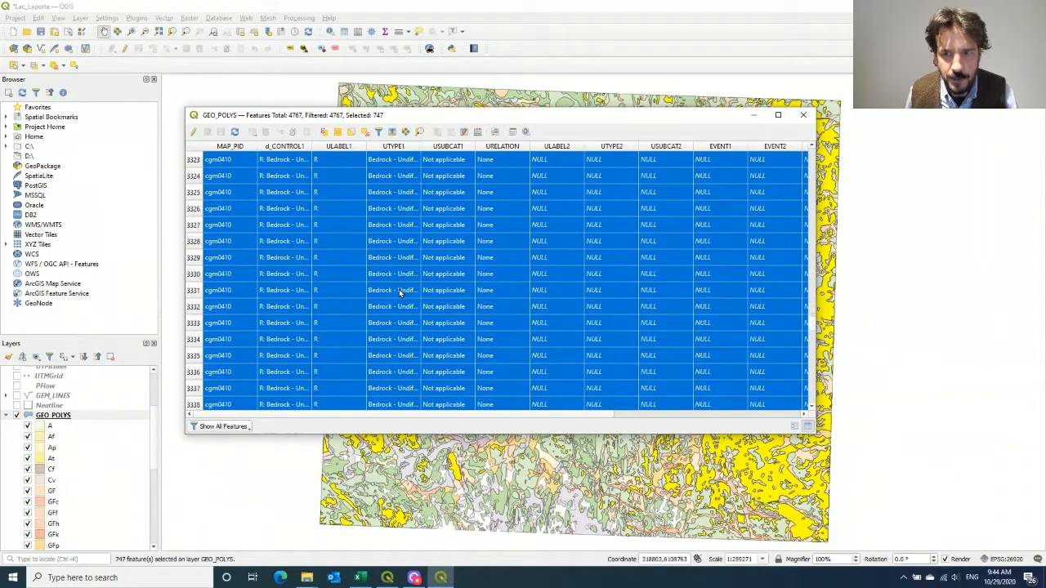
scroll(405, 300, "down", 7)
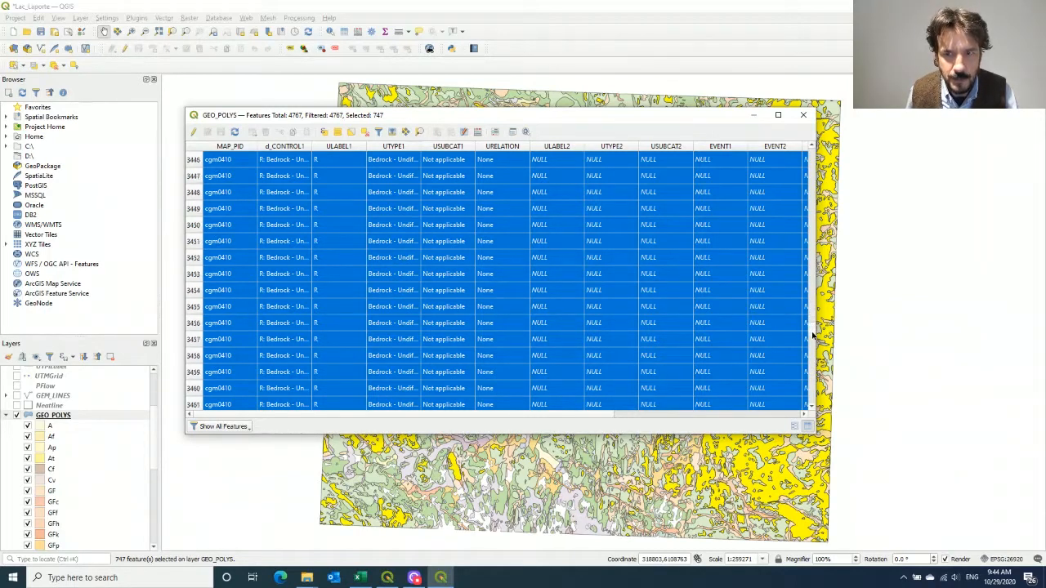
left_click_drag(814, 334, 813, 151)
left_click_drag(667, 117, 706, 137)
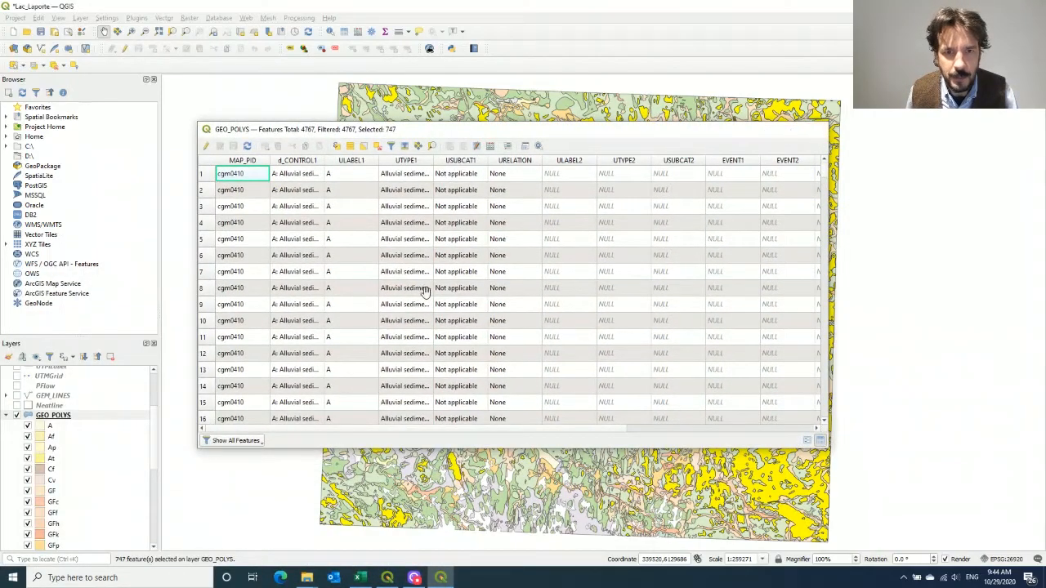
left_click(815, 131)
Review the options for exporting only the selected GEO_POLYS features as an ESRI Shapefile, and cancel without saving
right_click(53, 417)
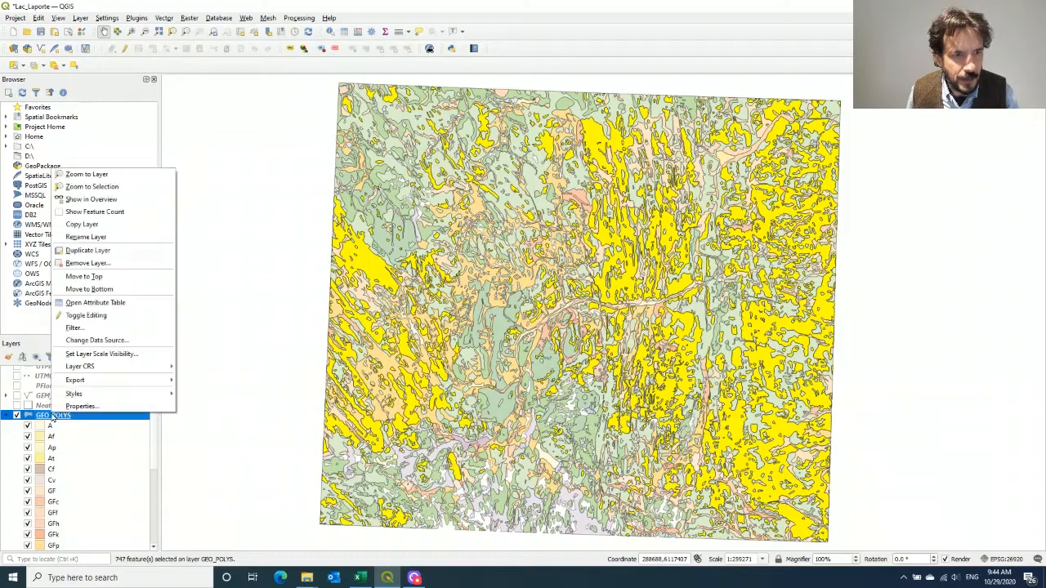
mouse_move(102, 385)
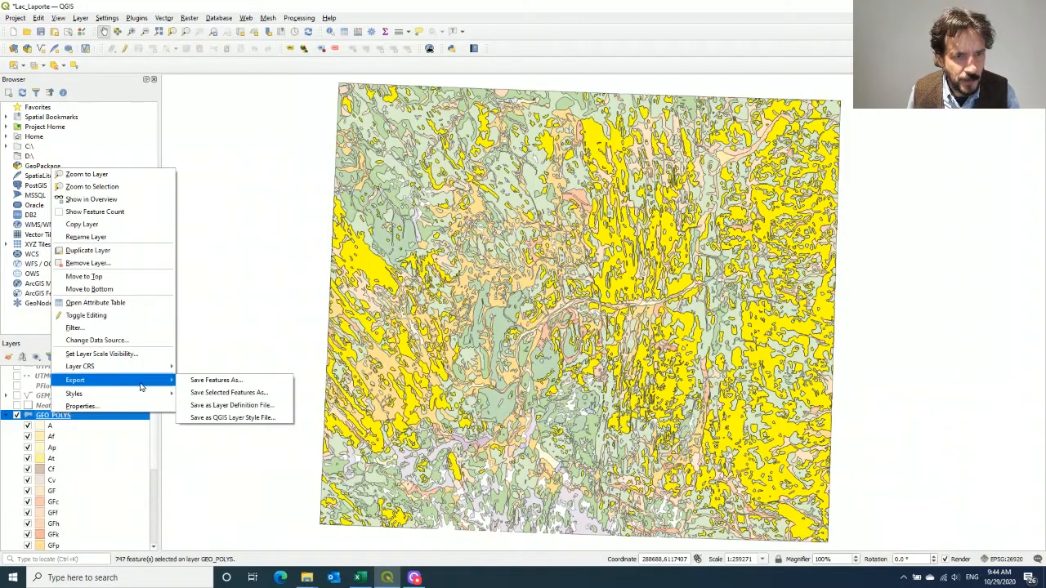
left_click(221, 393)
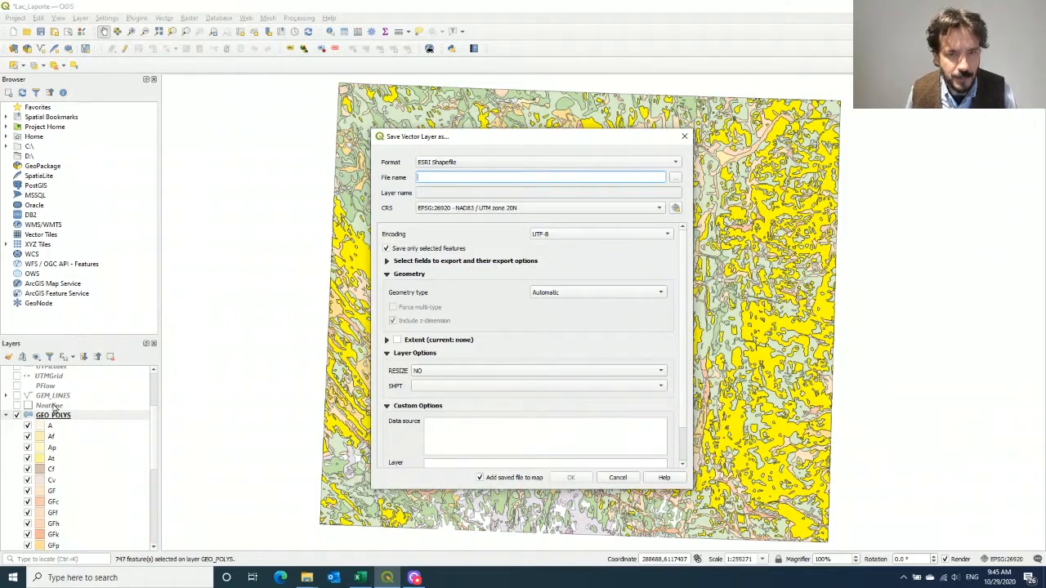
left_click(618, 479)
Hide the GEO_POLYS layer and display the R layer over DEM_Reprojected
left_click(18, 415)
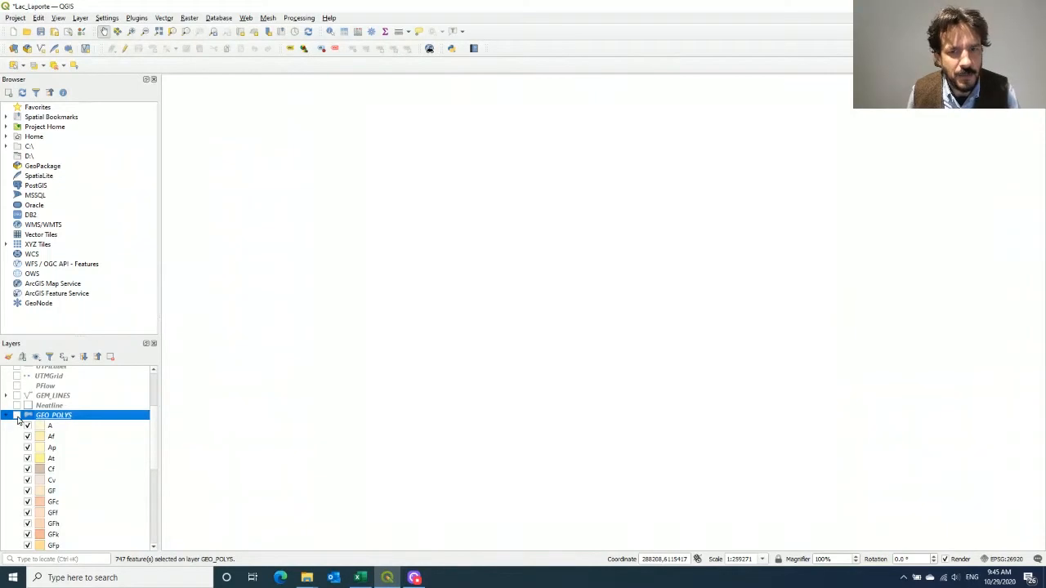
scroll(99, 441, "up", 3)
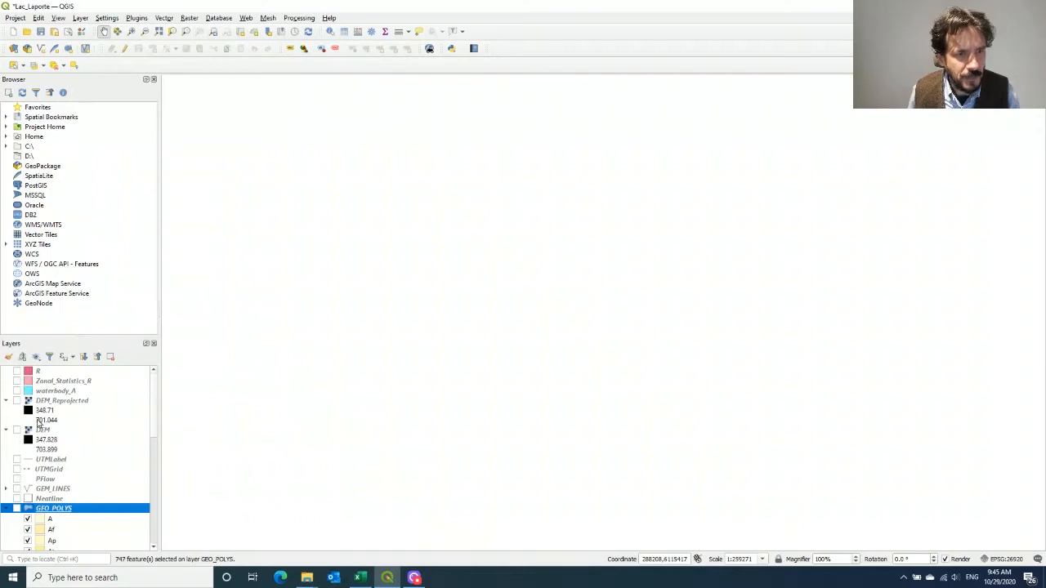
left_click(16, 371)
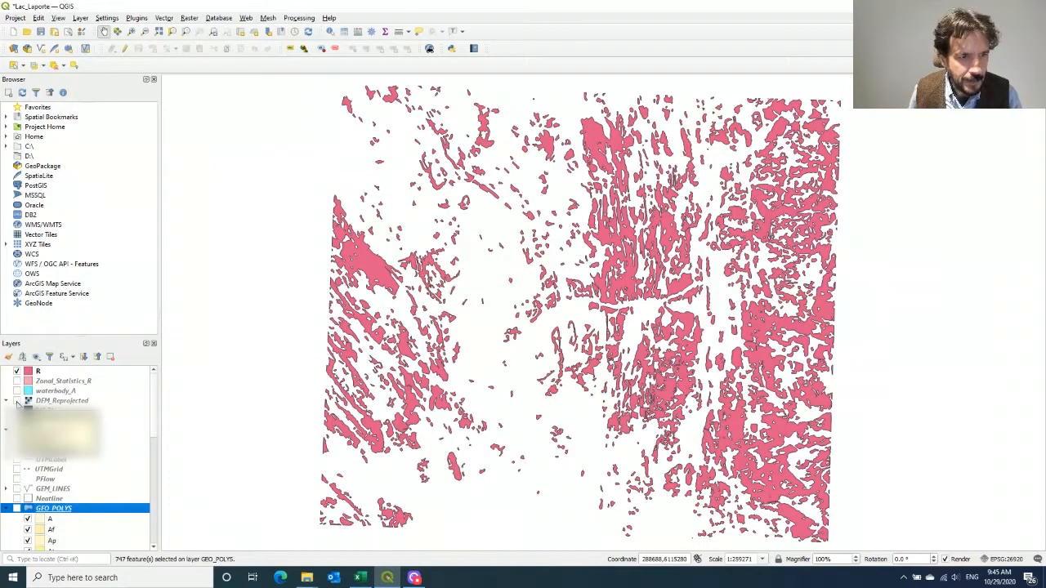
left_click(16, 401)
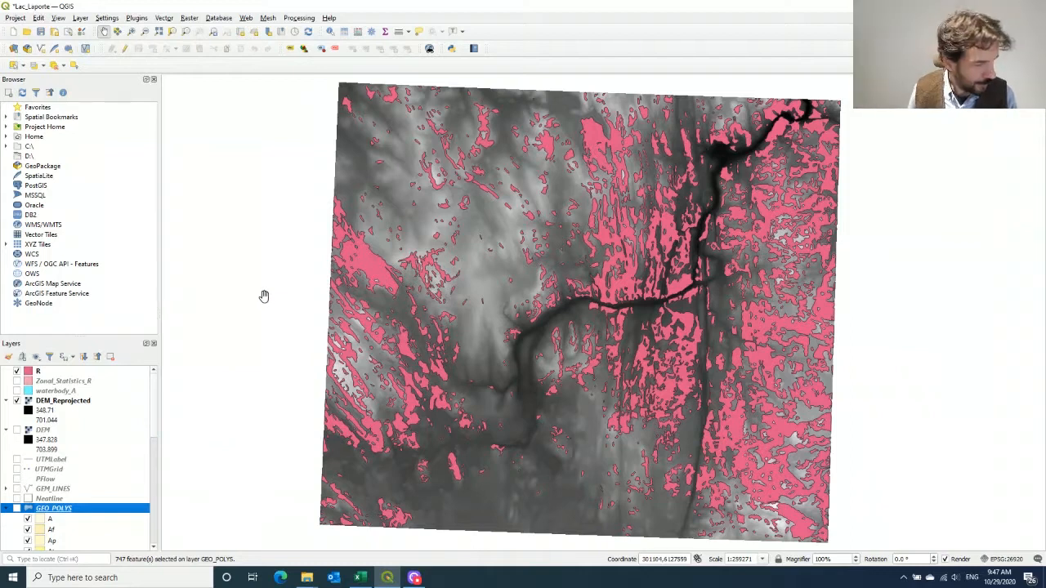
Examine the input layer and target CRS choices of the raster Warp (Reproject) tool, and close it without running
left_click(189, 18)
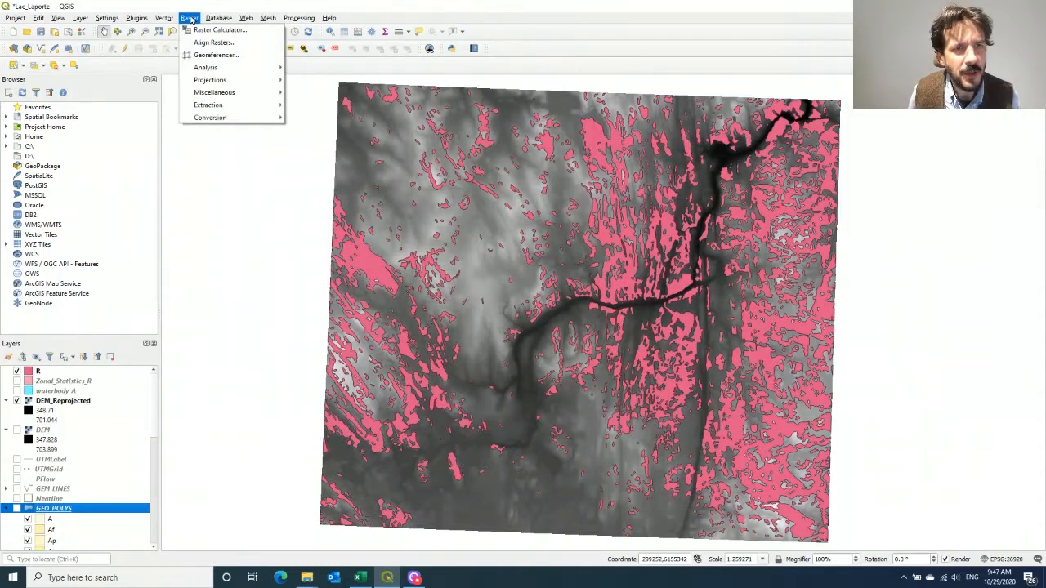
mouse_move(213, 80)
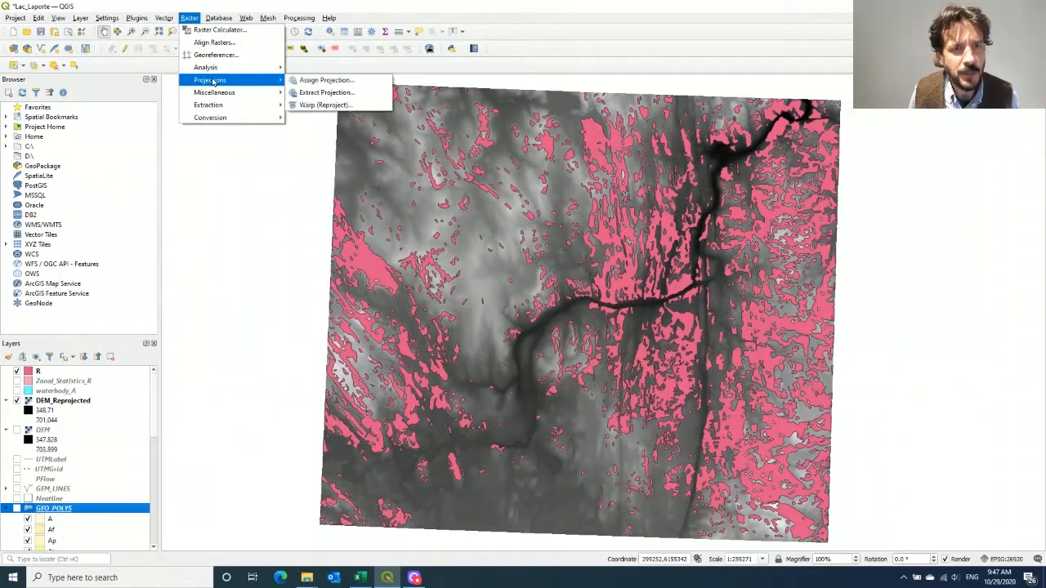
left_click(327, 106)
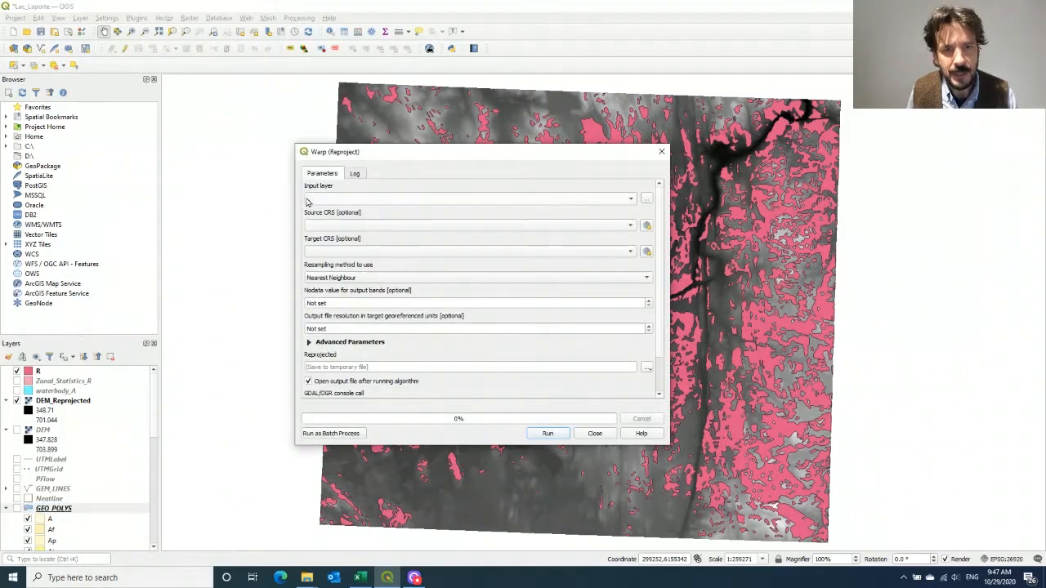
left_click(384, 201)
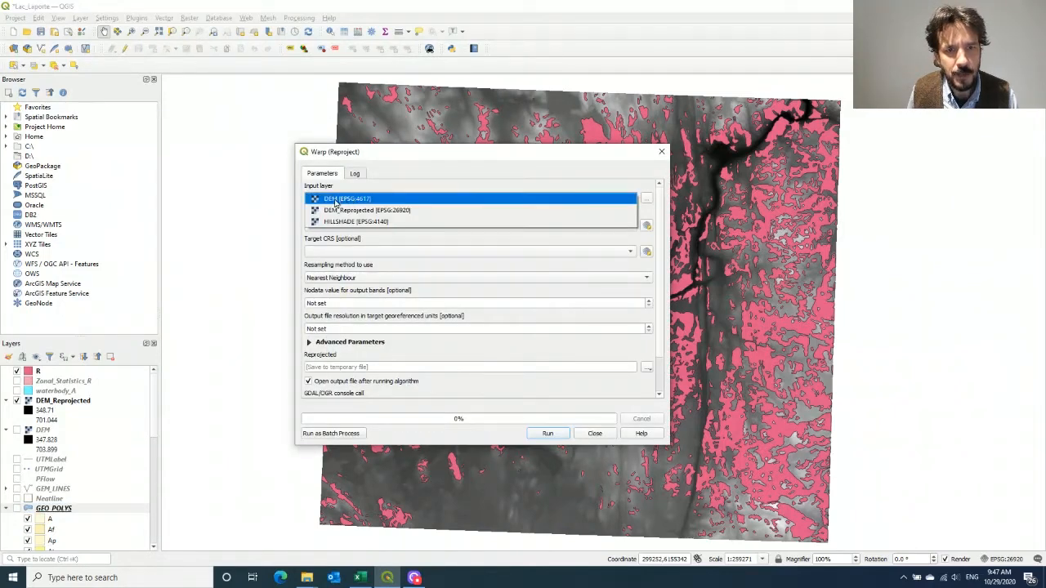
left_click(417, 183)
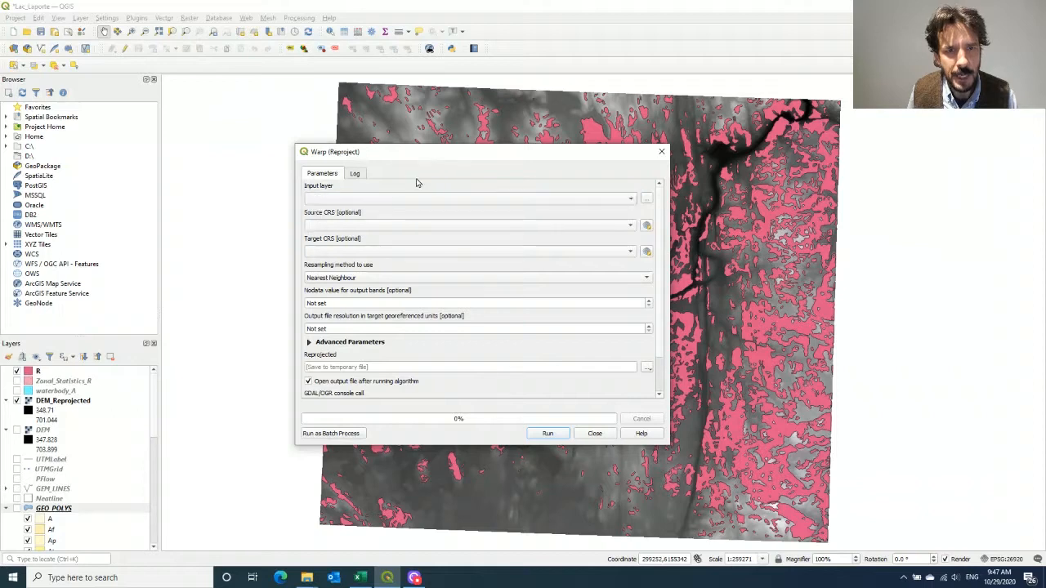
left_click(384, 255)
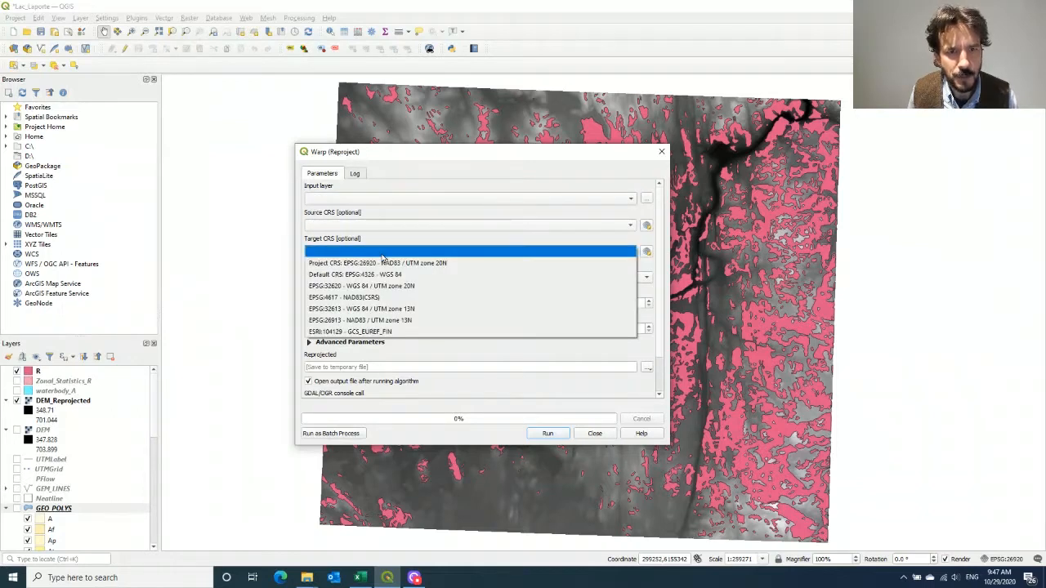
left_click(411, 214)
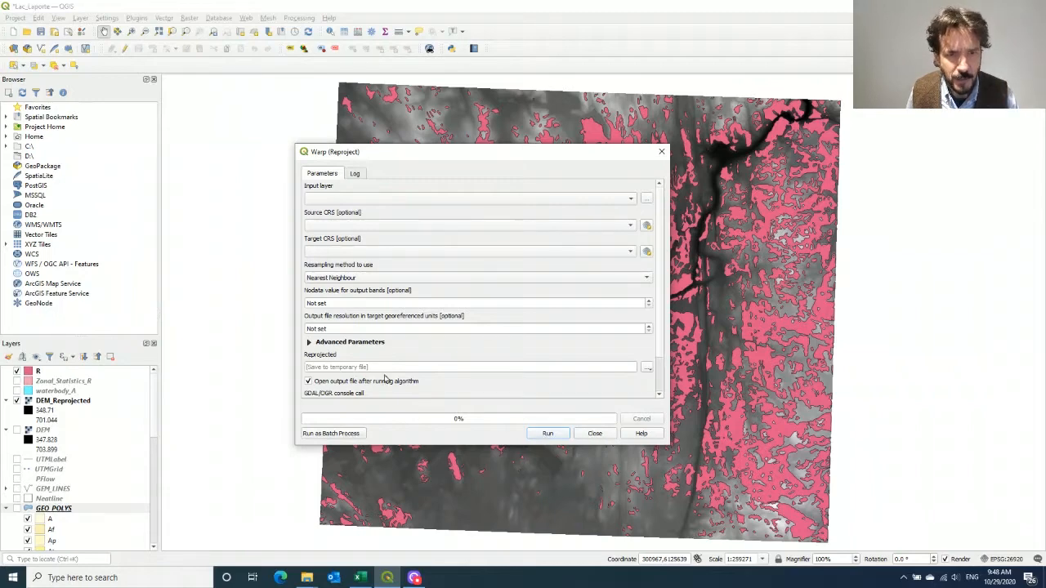
left_click(595, 434)
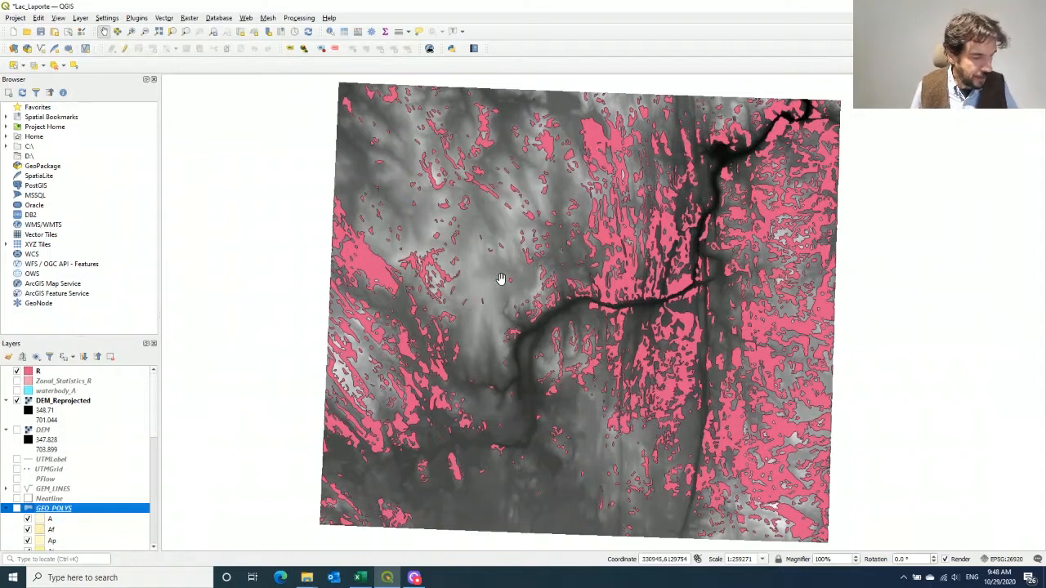
Show the Processing Toolbox and open the Zonal statistics tool from the Raster analysis algorithms
left_click(299, 18)
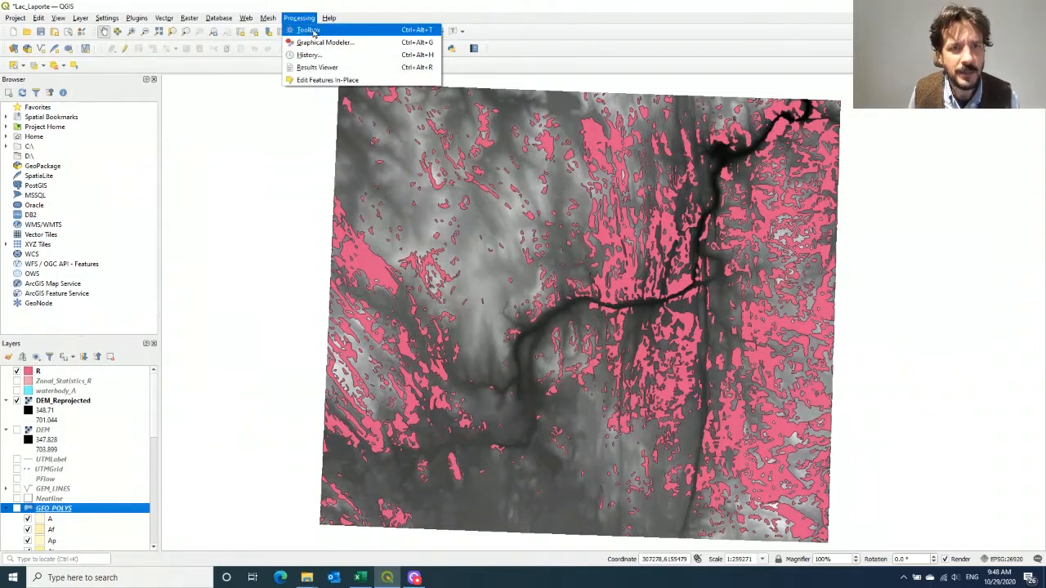
left_click(319, 32)
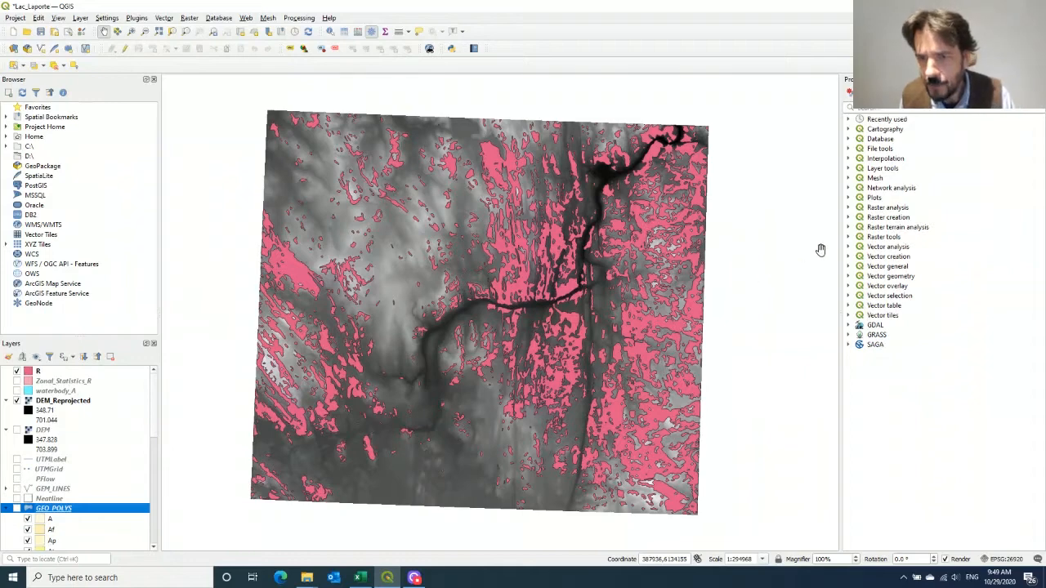
left_click(848, 208)
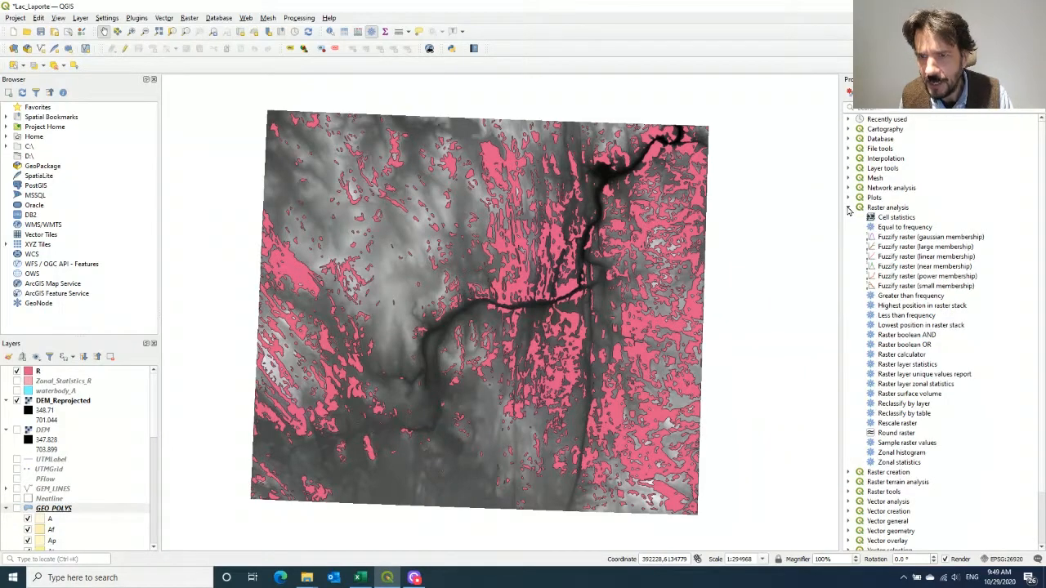
double_click(902, 464)
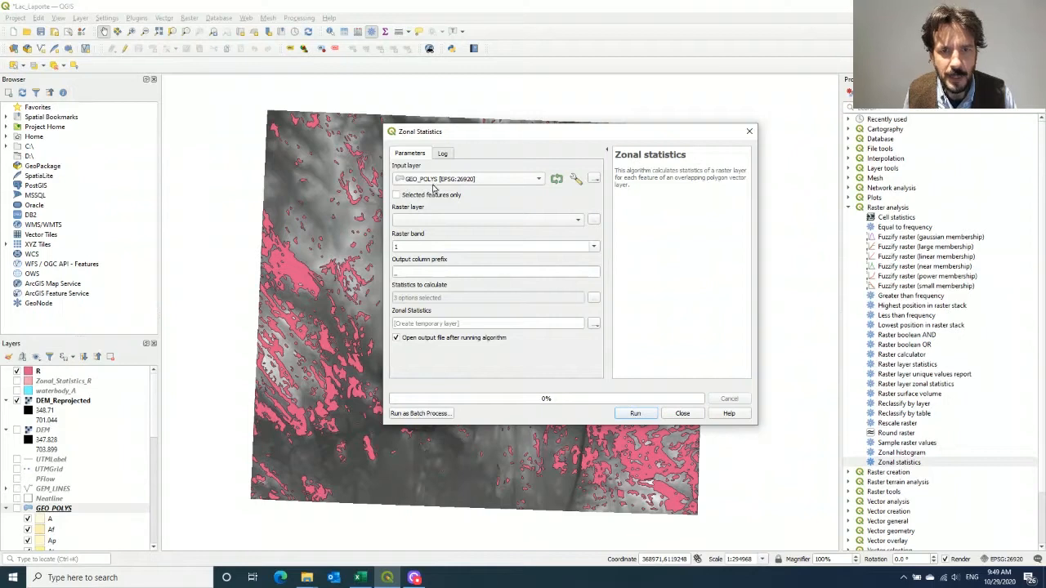
Set R as the input layer and DEM_Reprojected as the raster layer for the zonal statistics
left_click(476, 181)
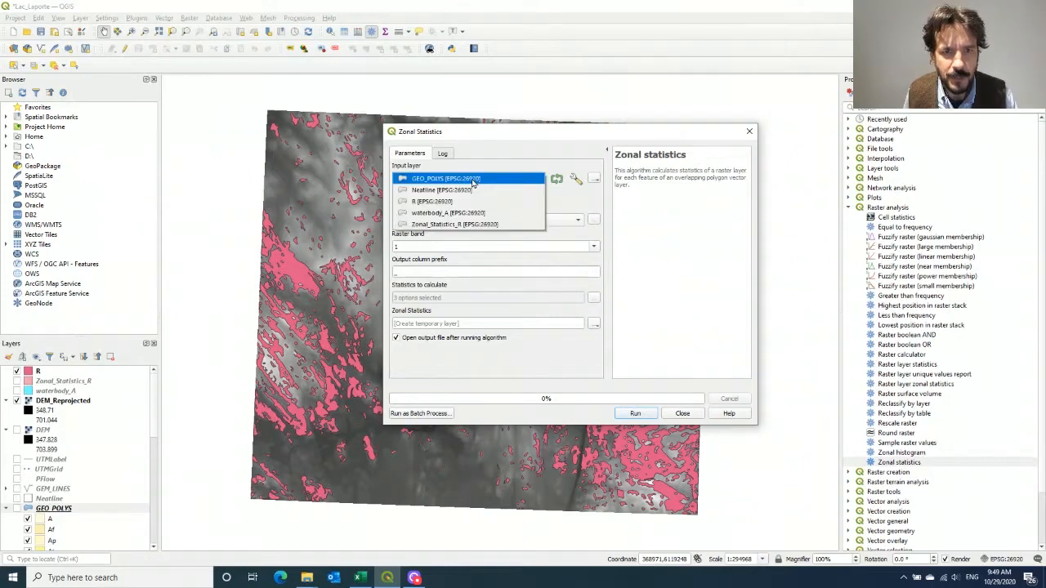
left_click(472, 180)
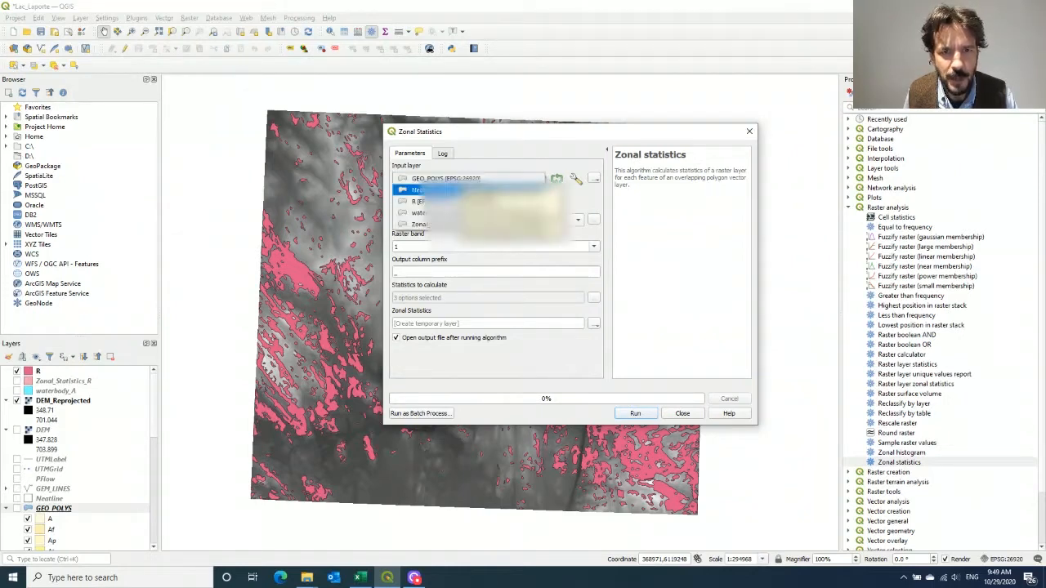
left_click(478, 201)
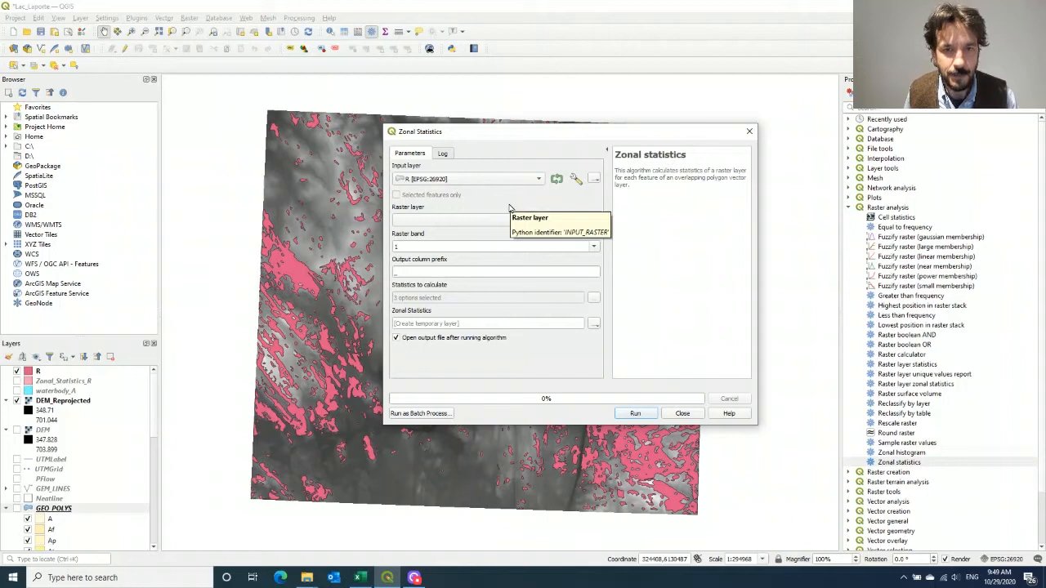
left_click(470, 222)
left_click(445, 234)
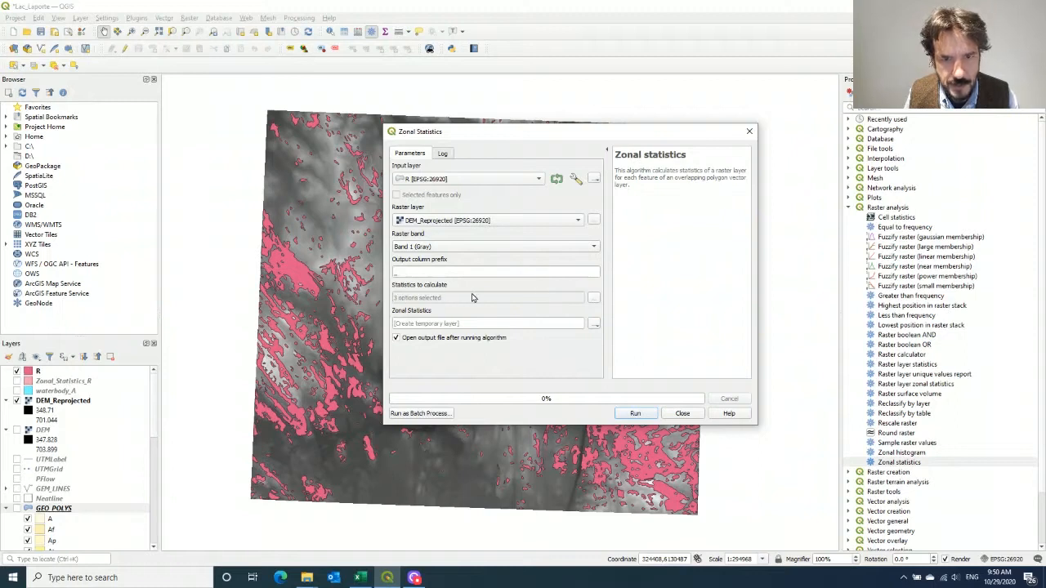
Review the statistics that the Zonal Statistics tool can calculate, and close the tool without running it
left_click(593, 299)
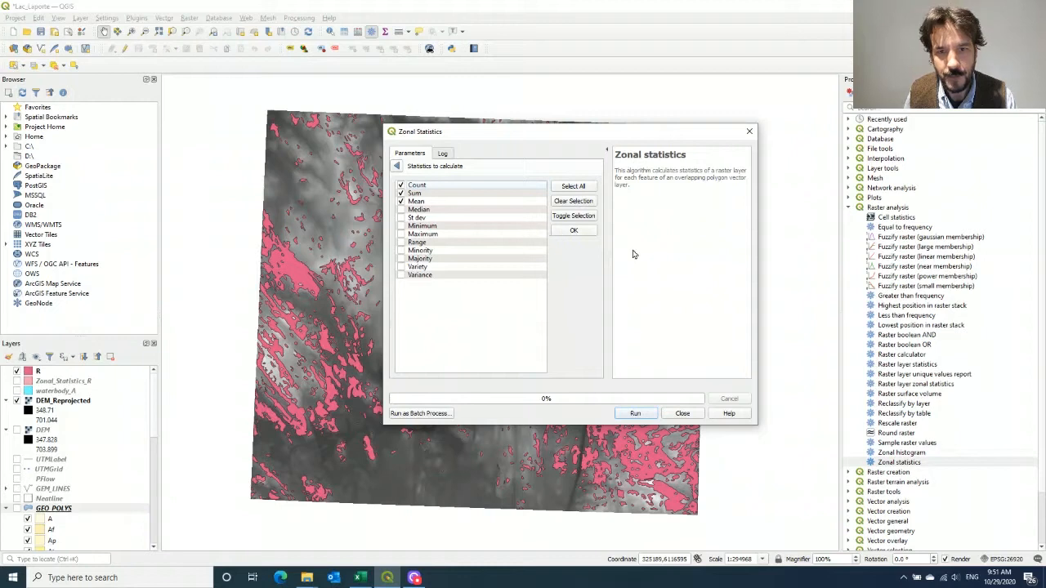
left_click(572, 232)
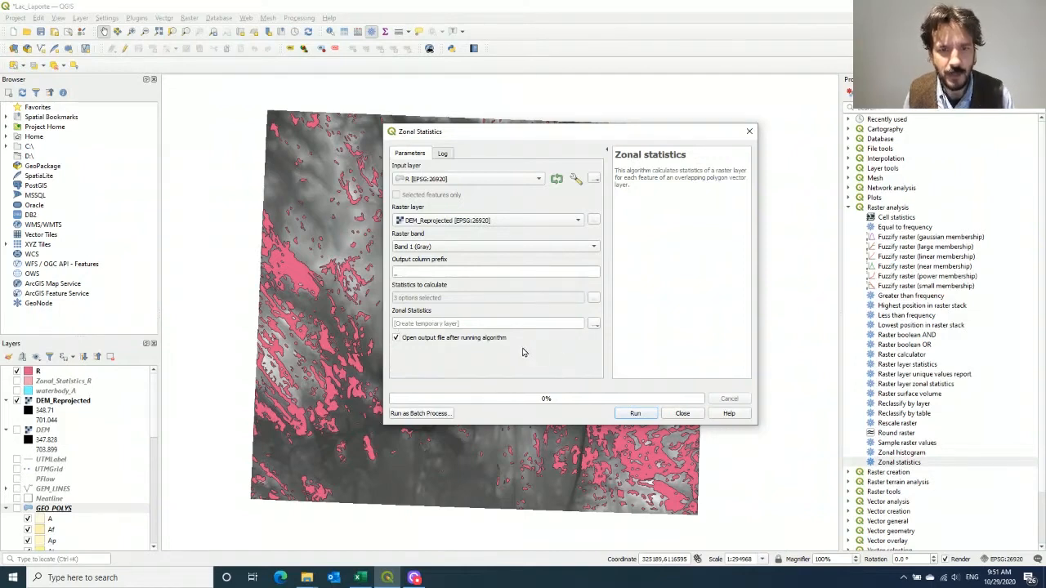
left_click(682, 413)
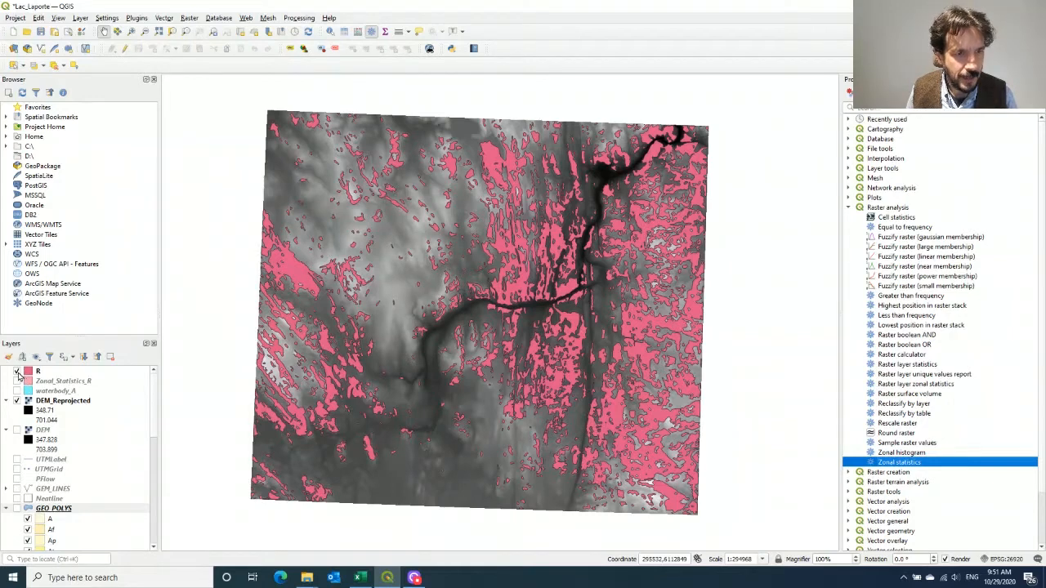
Display the Zonal_Statistics_R layer and hide the R and DEM_Reprojected layers
left_click(17, 381)
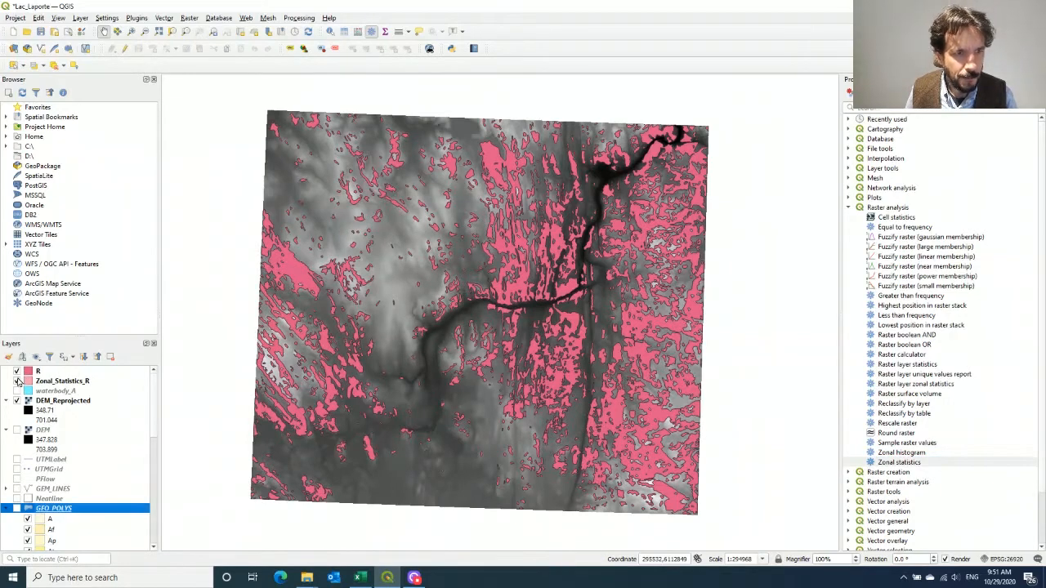
left_click(17, 371)
left_click(17, 401)
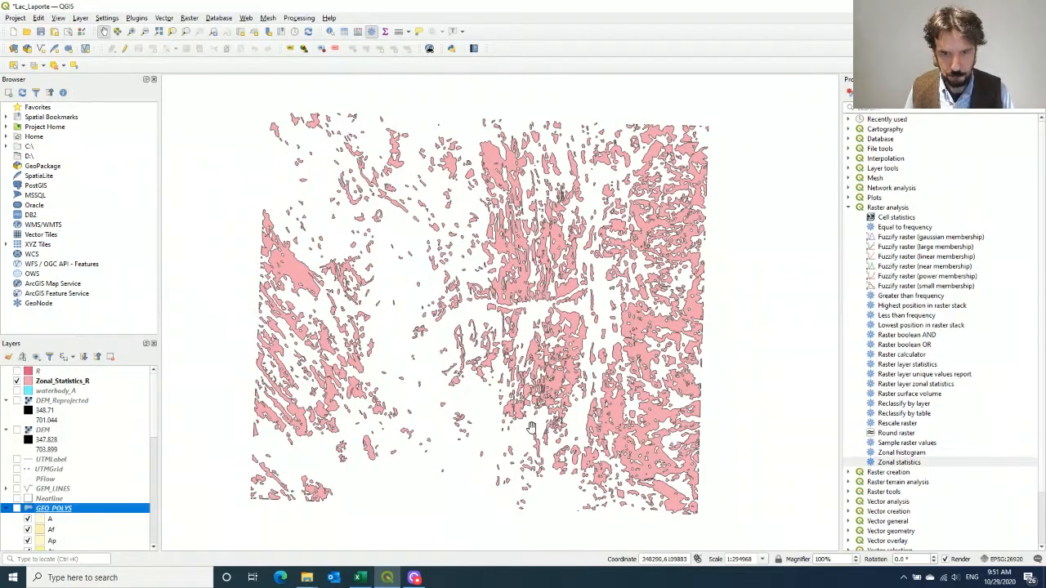
Open the Zonal_Statistics_R attribute table and examine its _count, _sum, _mean, _stdev, _min and _max columns
right_click(57, 384)
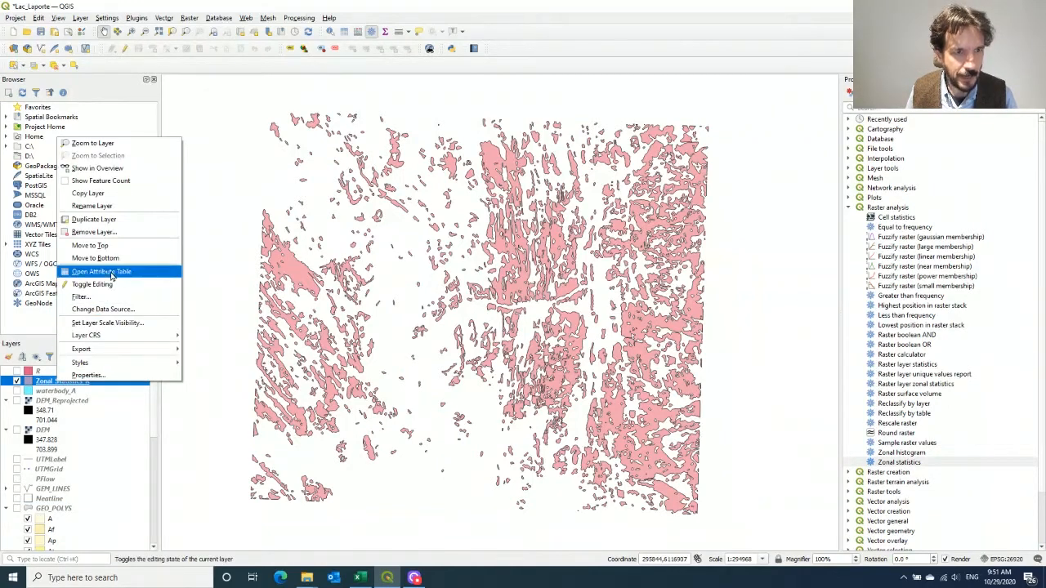
left_click(111, 274)
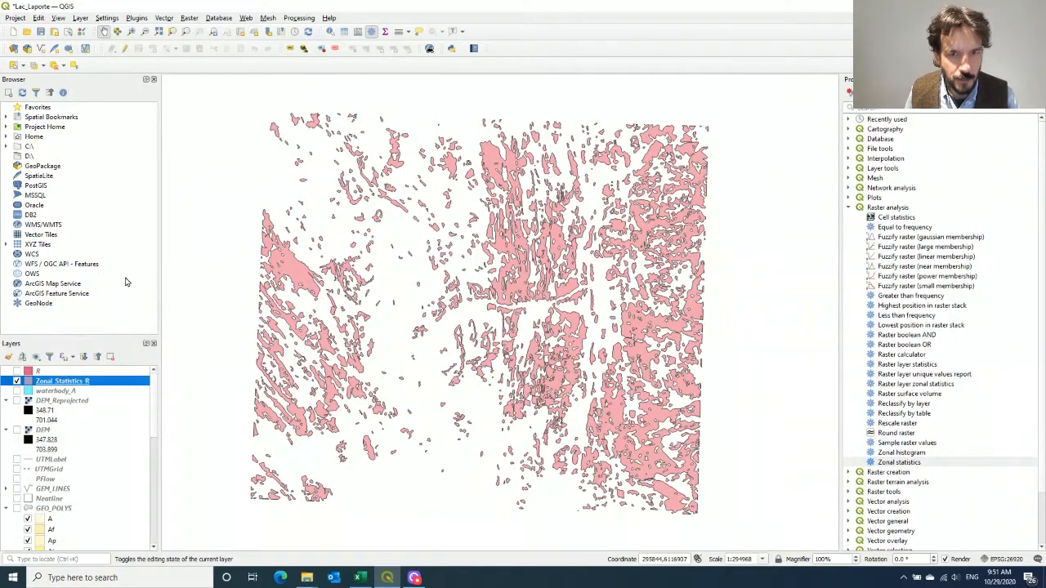
left_click_drag(384, 429, 719, 429)
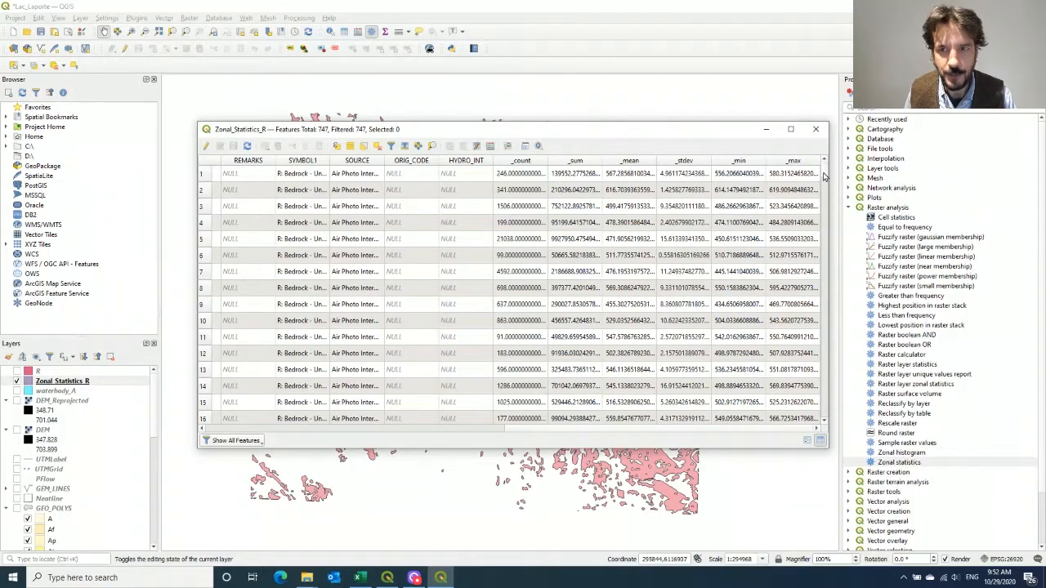
scroll(809, 245, "down", 2)
scroll(809, 245, "up", 2)
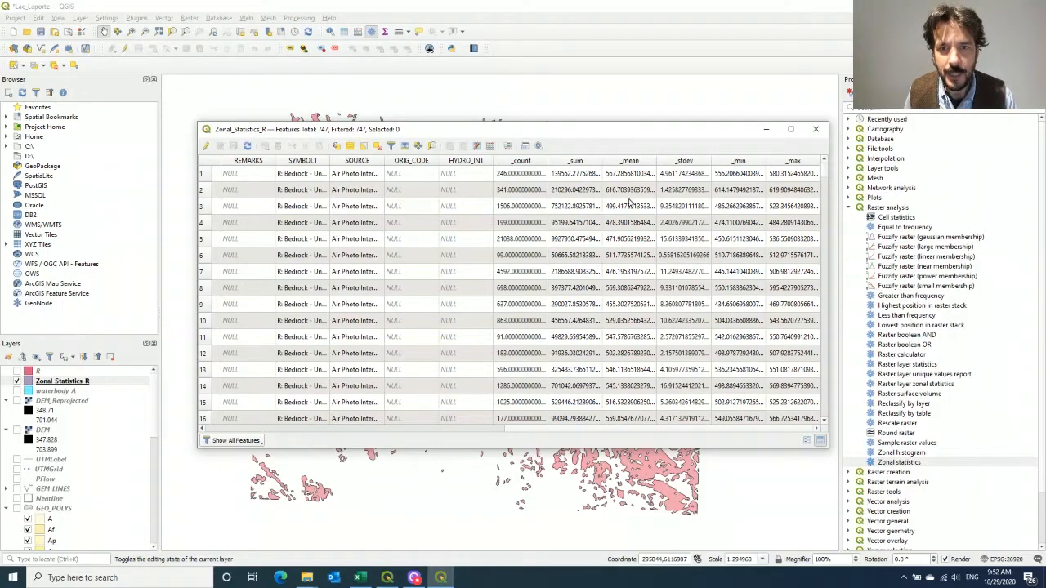
mouse_move(825, 178)
left_mouse_down()
mouse_move(826, 343)
mouse_move(828, 166)
left_mouse_up()
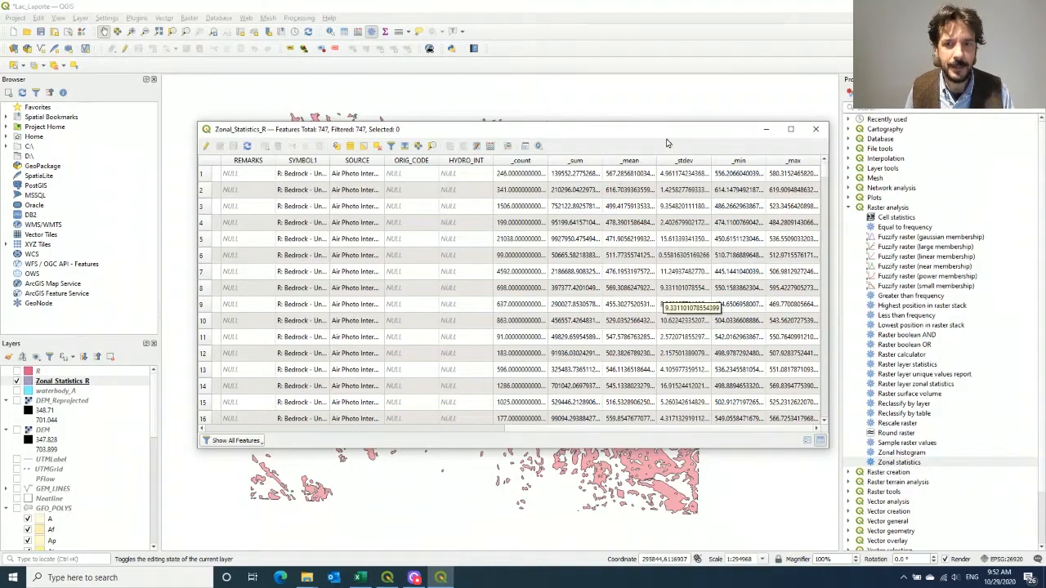
left_click_drag(666, 131, 617, 116)
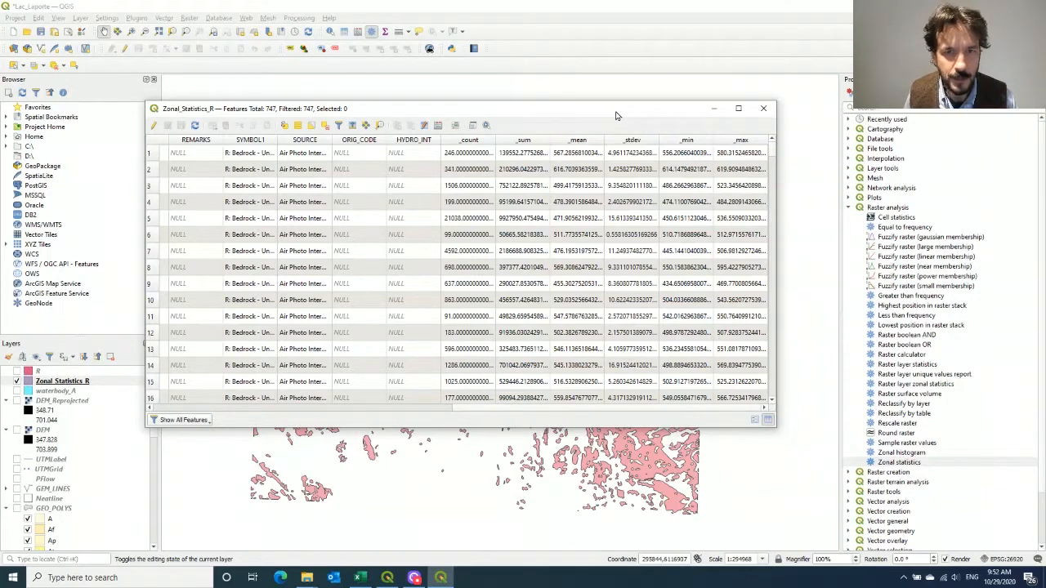
left_click_drag(616, 115, 603, 129)
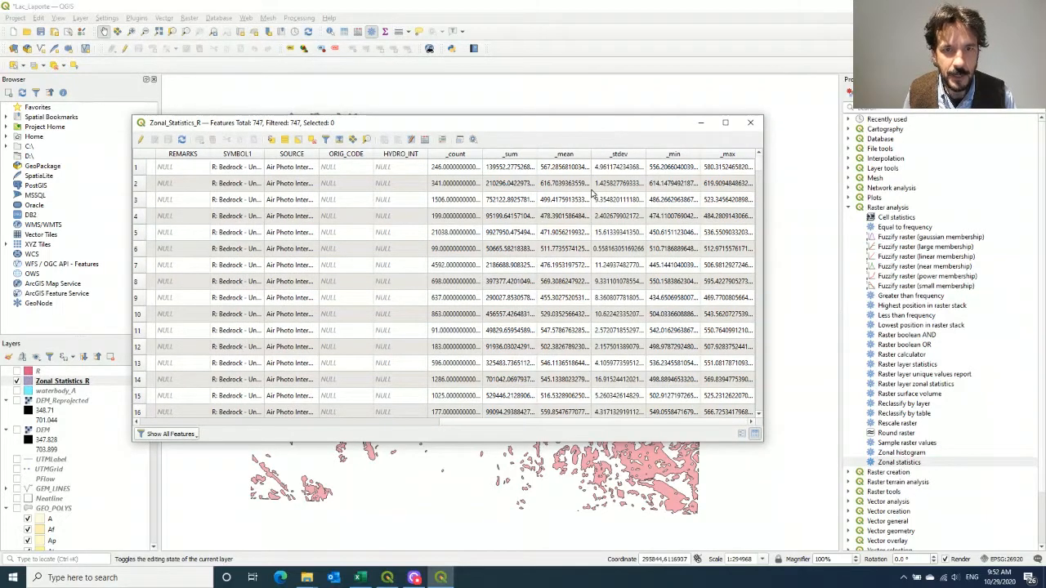
Close the attribute table, review the file formats offered for exporting the Zonal_Statistics_R features, and cancel the export
left_click(748, 123)
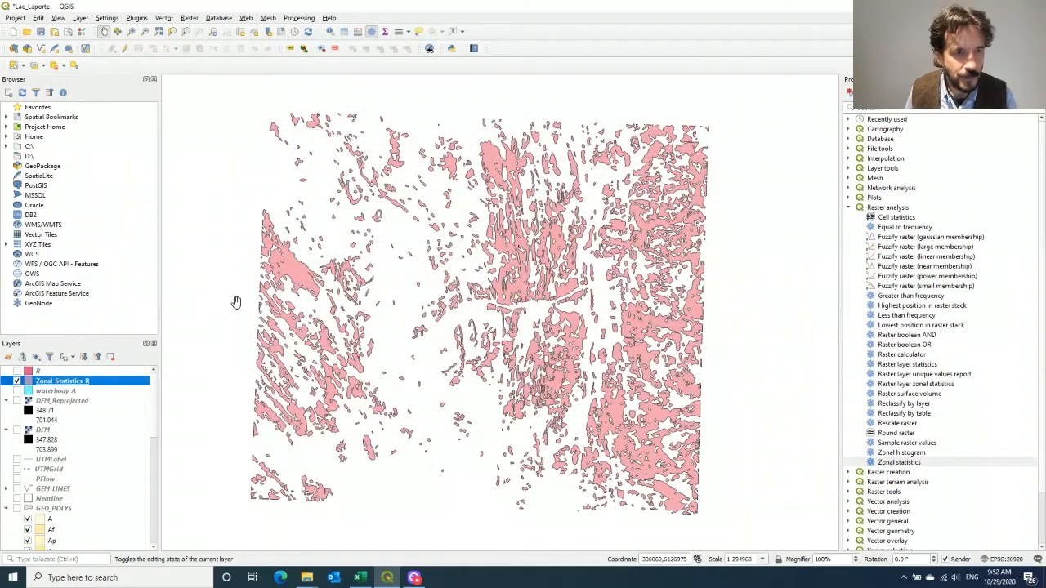
right_click(50, 380)
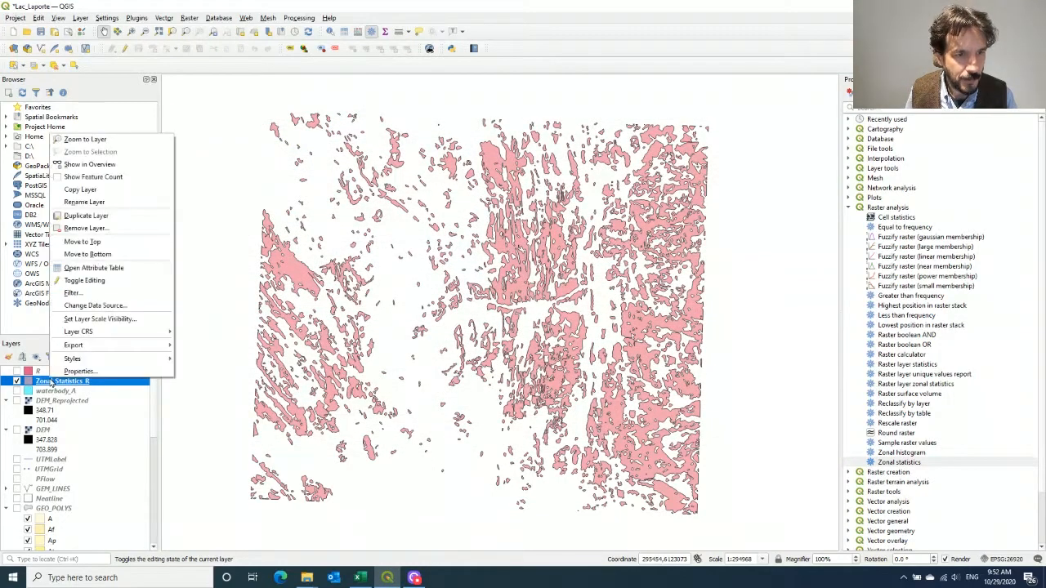
mouse_move(88, 346)
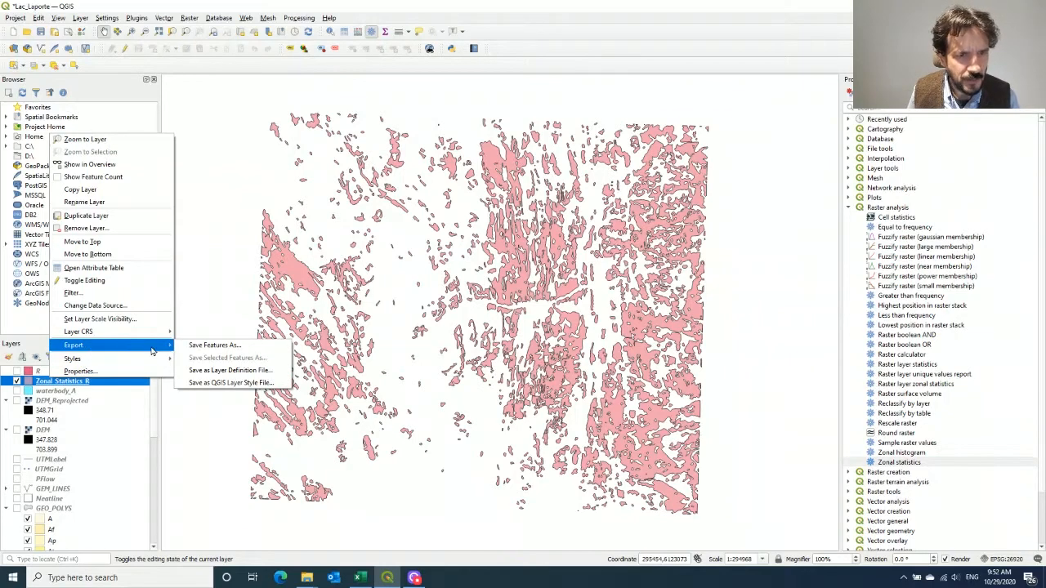
left_click(214, 346)
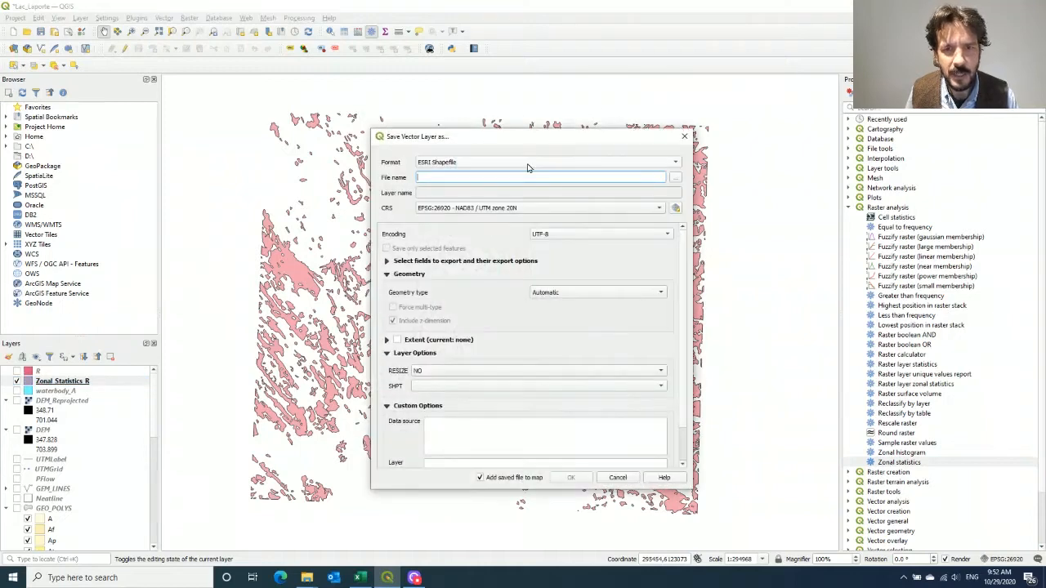
left_click(506, 164)
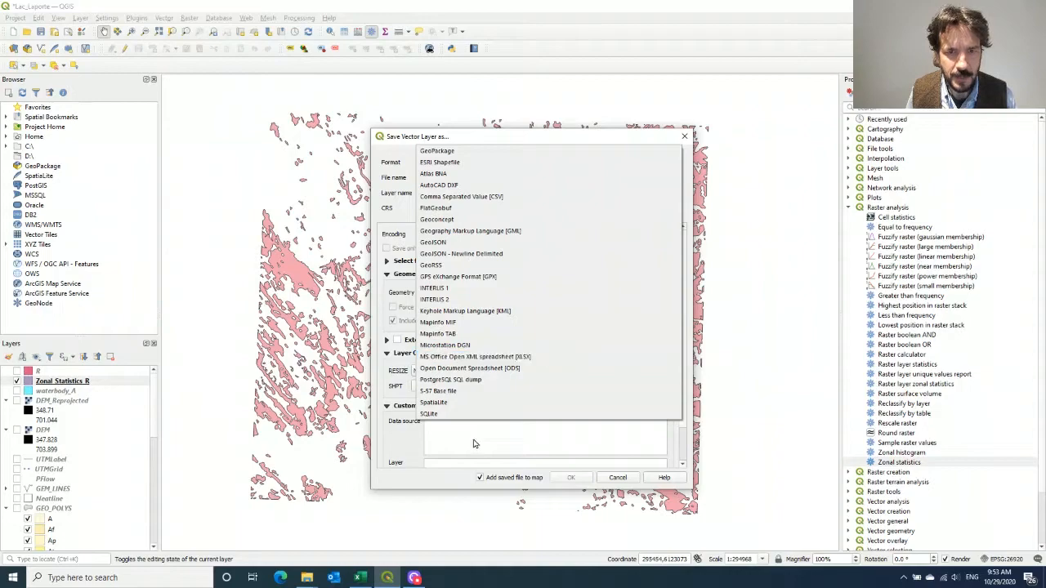
key("Escape")
key("Escape")
Switch to Excel, examine the zonal statistics in Test.csv through to the totals and MEAN at the end, and return to QGIS
left_click(362, 578)
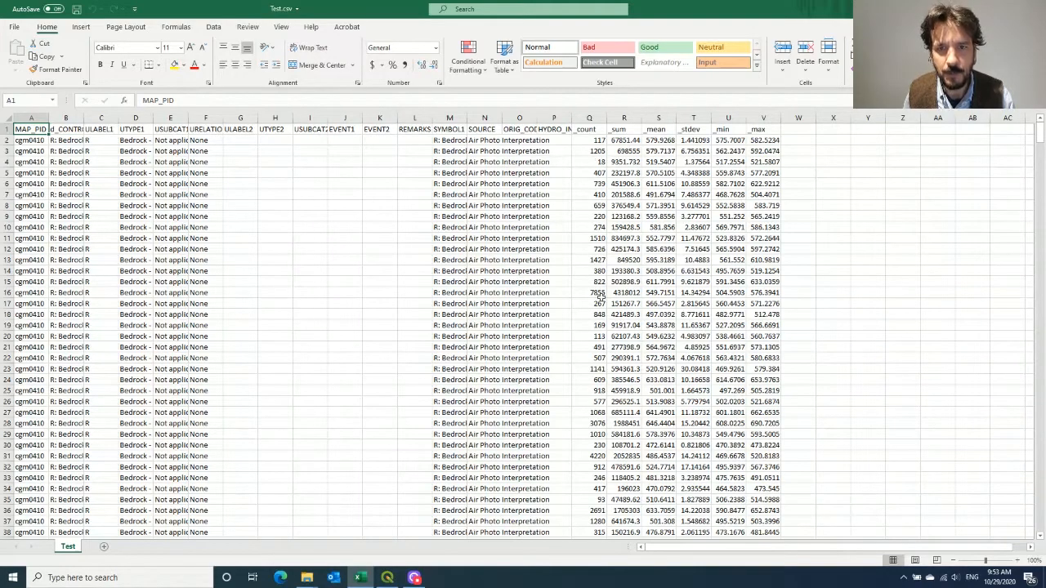
scroll(589, 358, "down", 20)
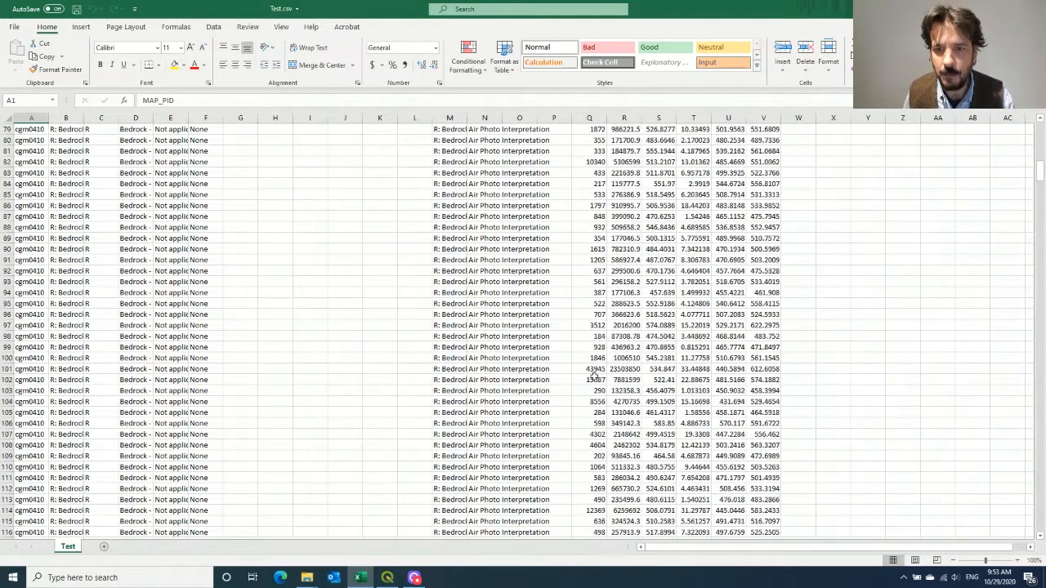
scroll(598, 394, "down", 20)
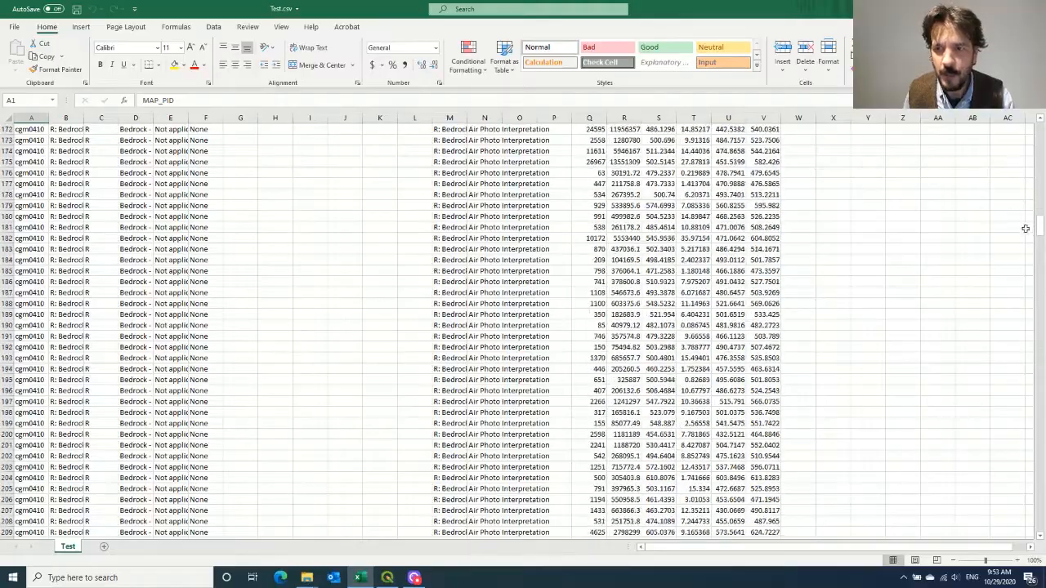
left_click_drag(1040, 233, 1039, 527)
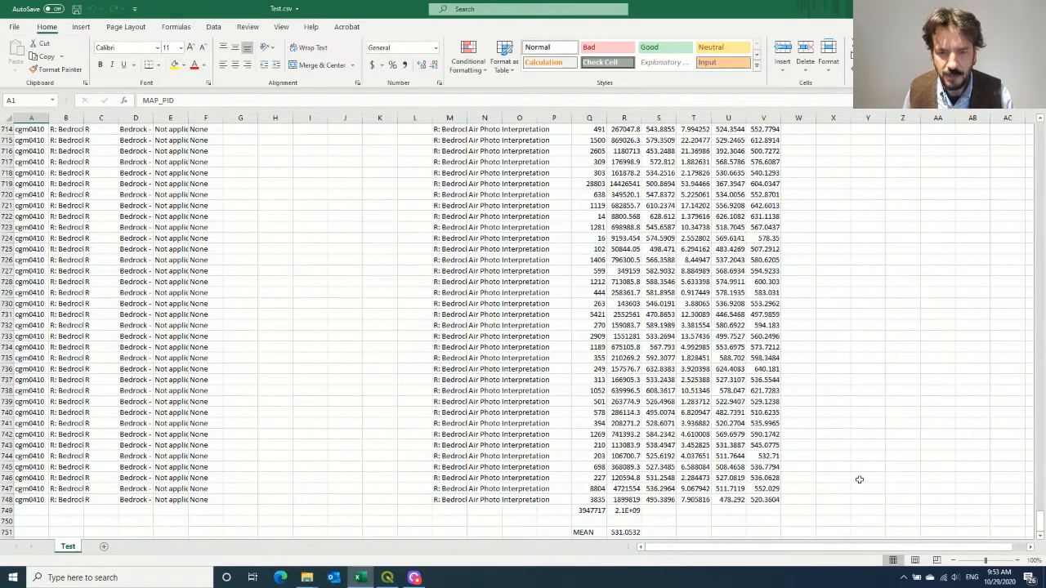
left_click_drag(1040, 521, 1040, 131)
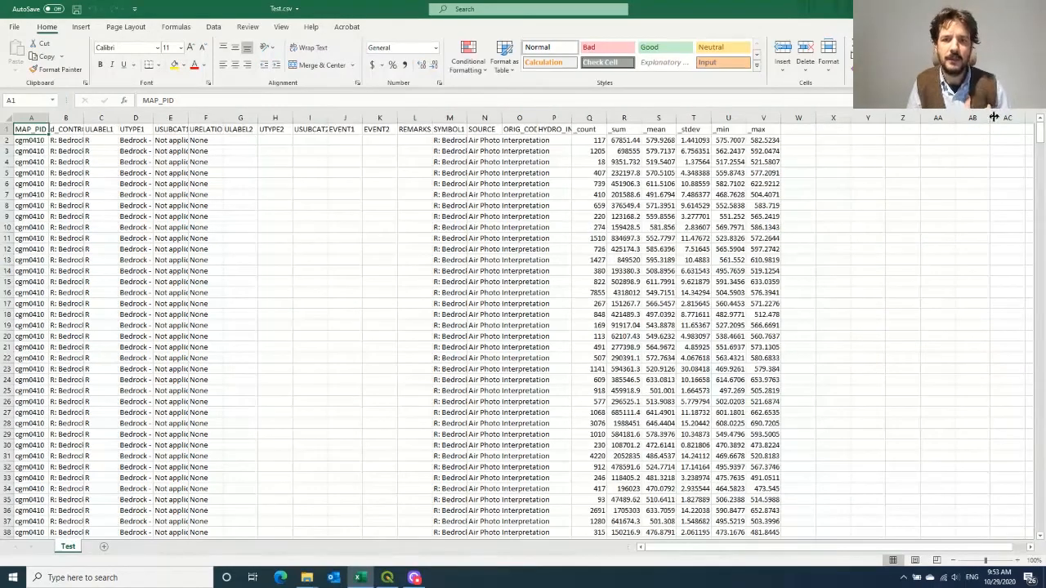
key("alt+Tab")
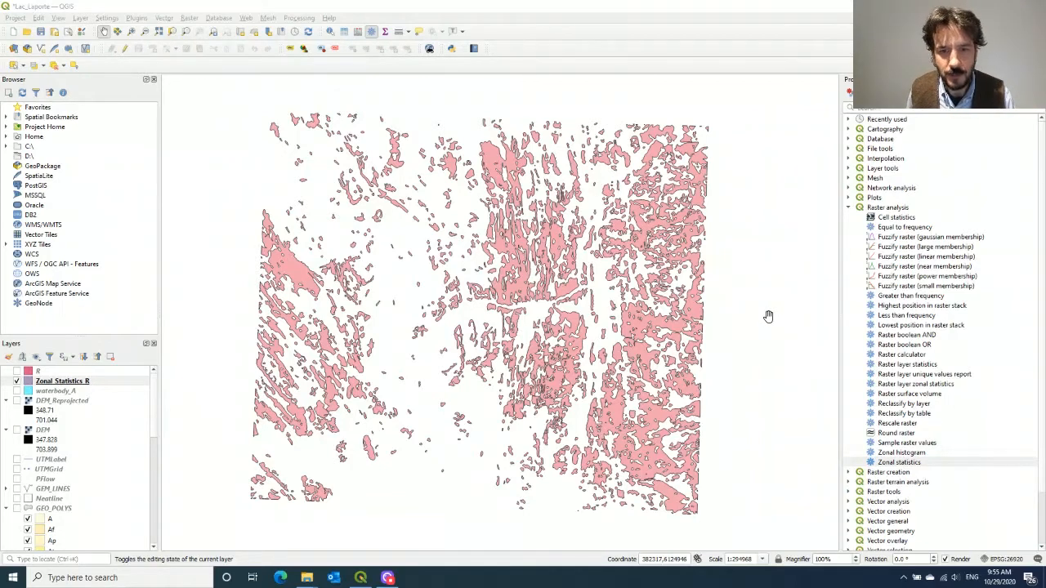
scroll(612, 343, "down", 1)
scroll(611, 343, "up", 1)
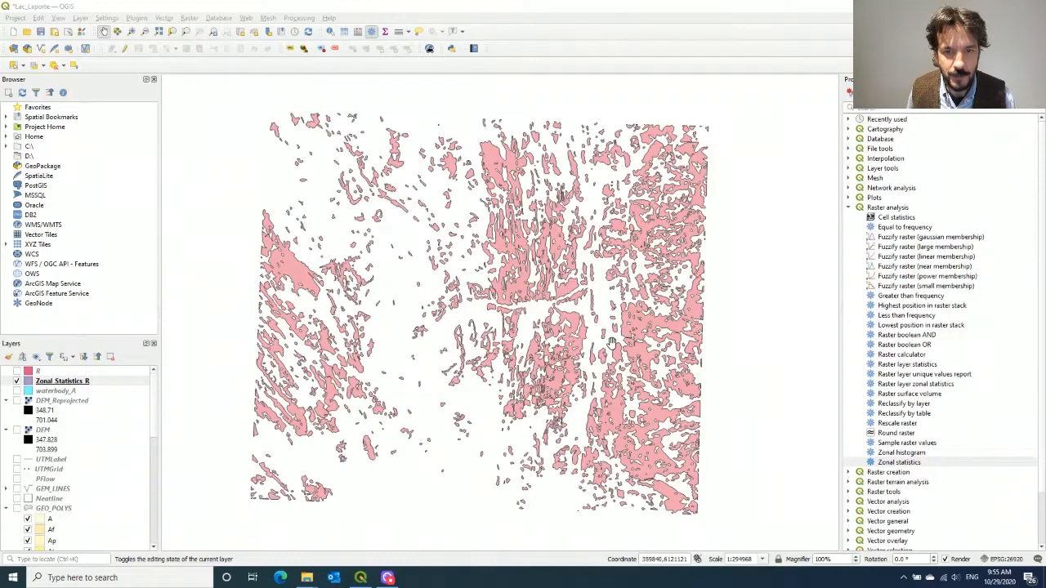
left_click_drag(459, 310, 483, 319)
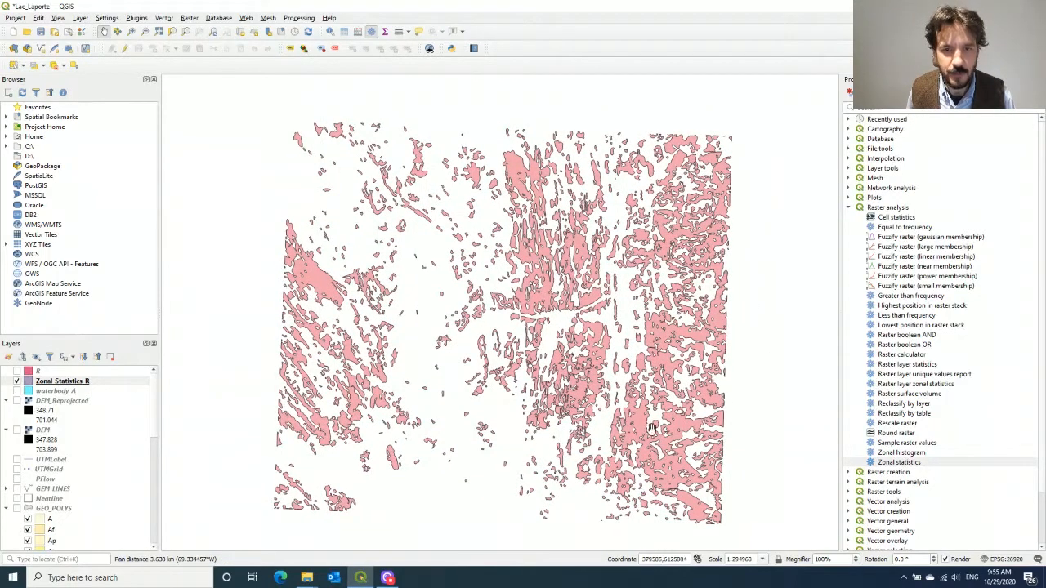